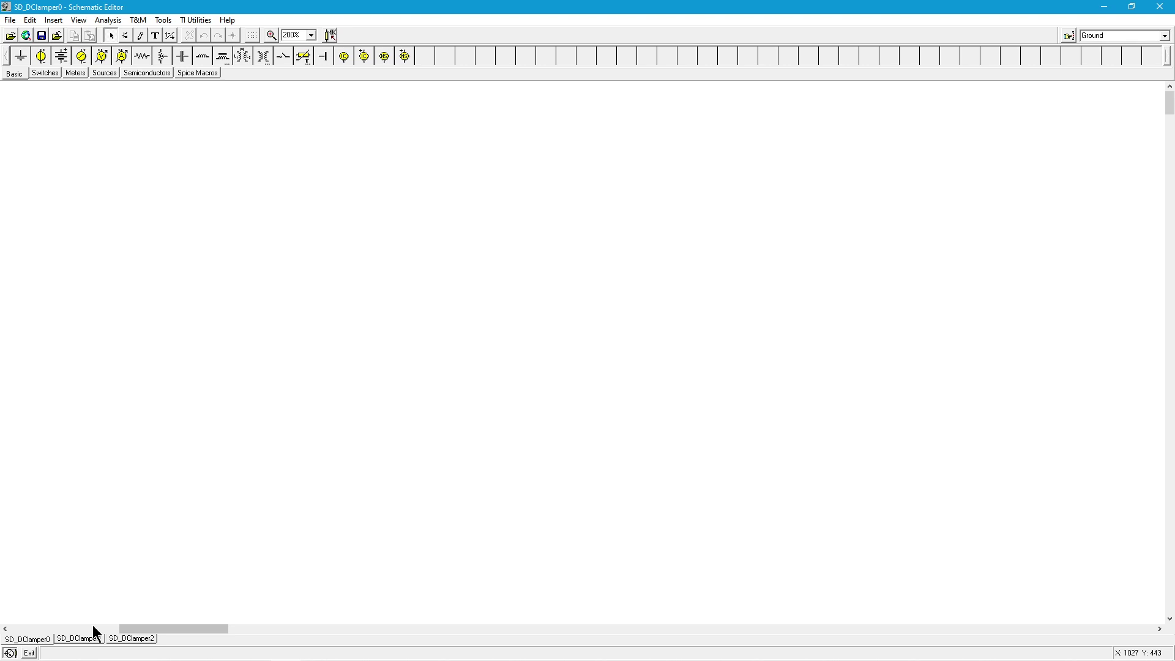
Step: Page left to the Diode Clampers circuit (Voffset 20, Vgen, R1 50k) and open the Analysis menu
{"action": "left_click", "coordinate": [93, 625]}
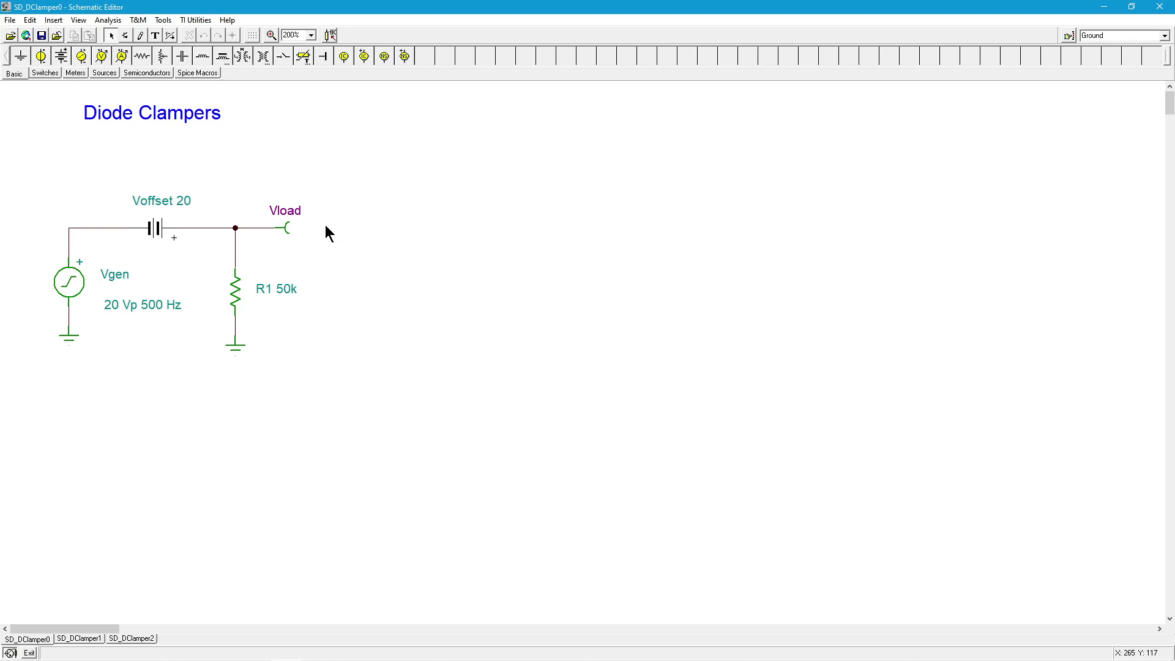
{"action": "left_click", "coordinate": [110, 20]}
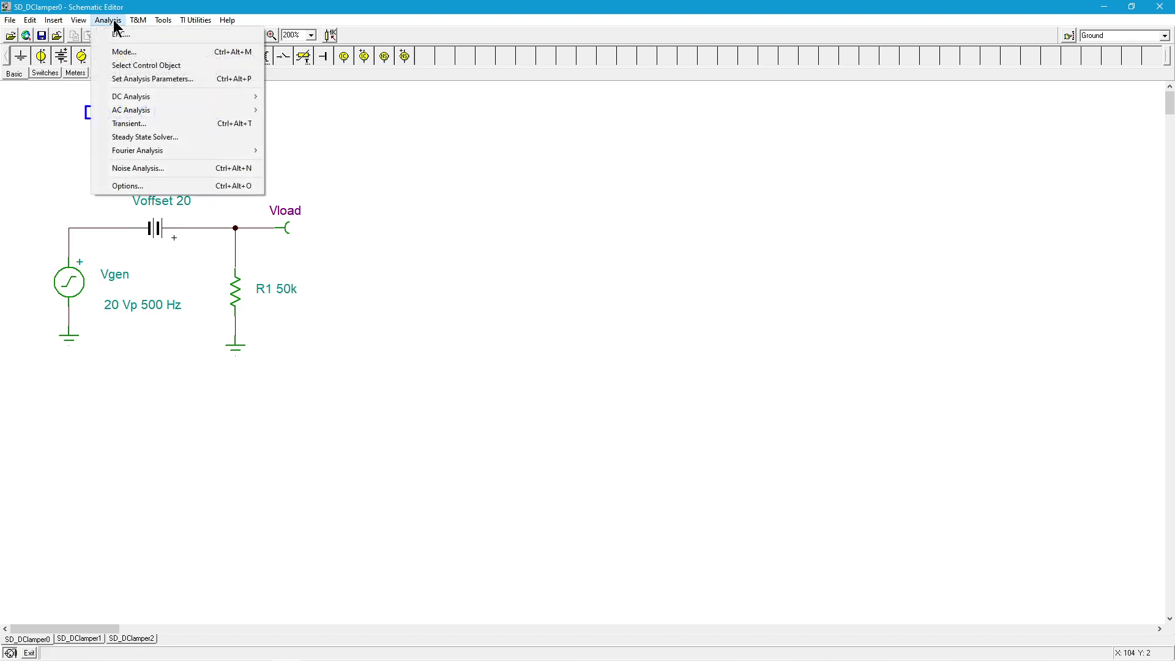
Step: Run a 10m–14m s transient analysis and add a legend naming the Vgen and Vload traces
{"action": "left_click", "coordinate": [147, 124]}
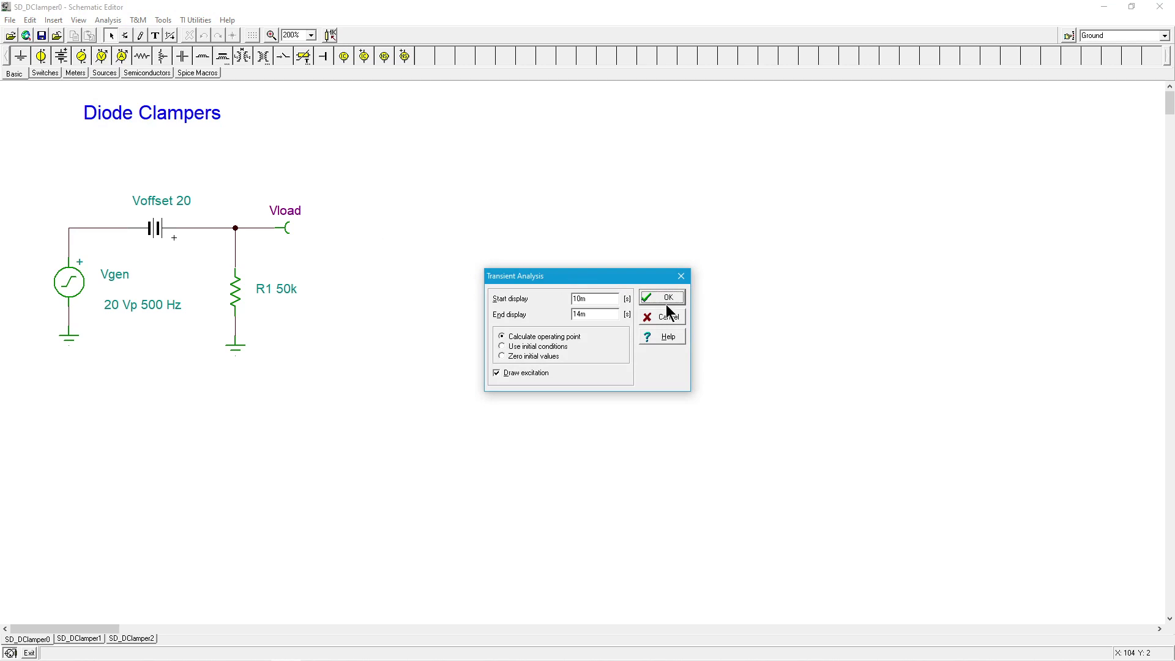
{"action": "left_click", "coordinate": [666, 297]}
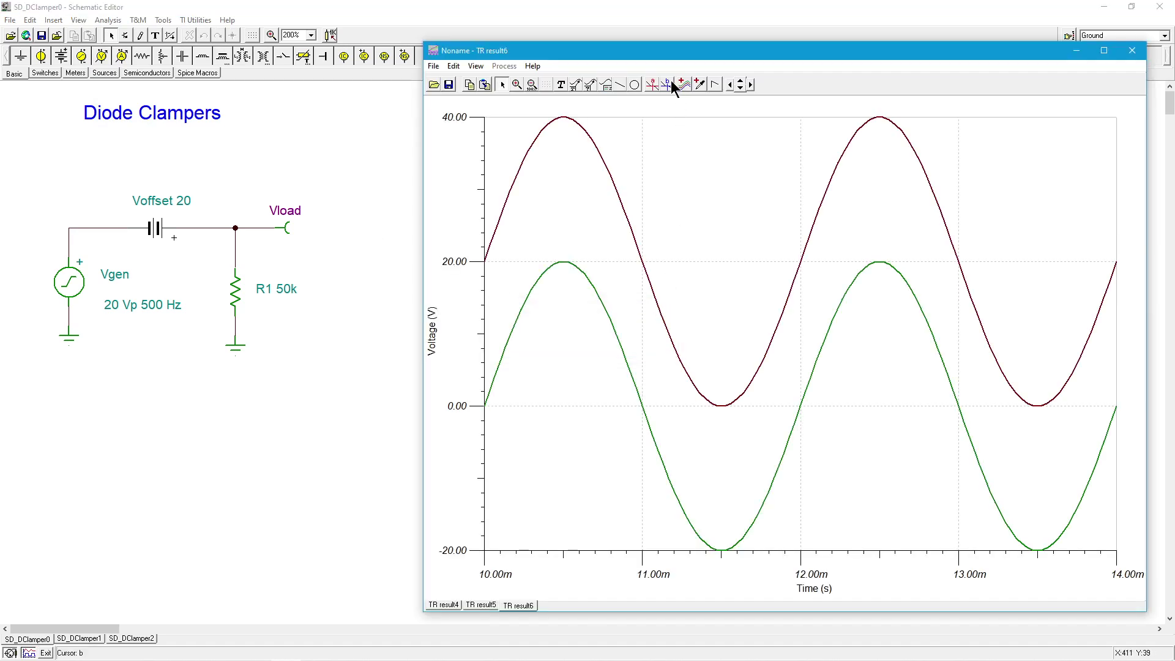
{"action": "left_click", "coordinate": [606, 85]}
{"action": "left_click", "coordinate": [662, 122]}
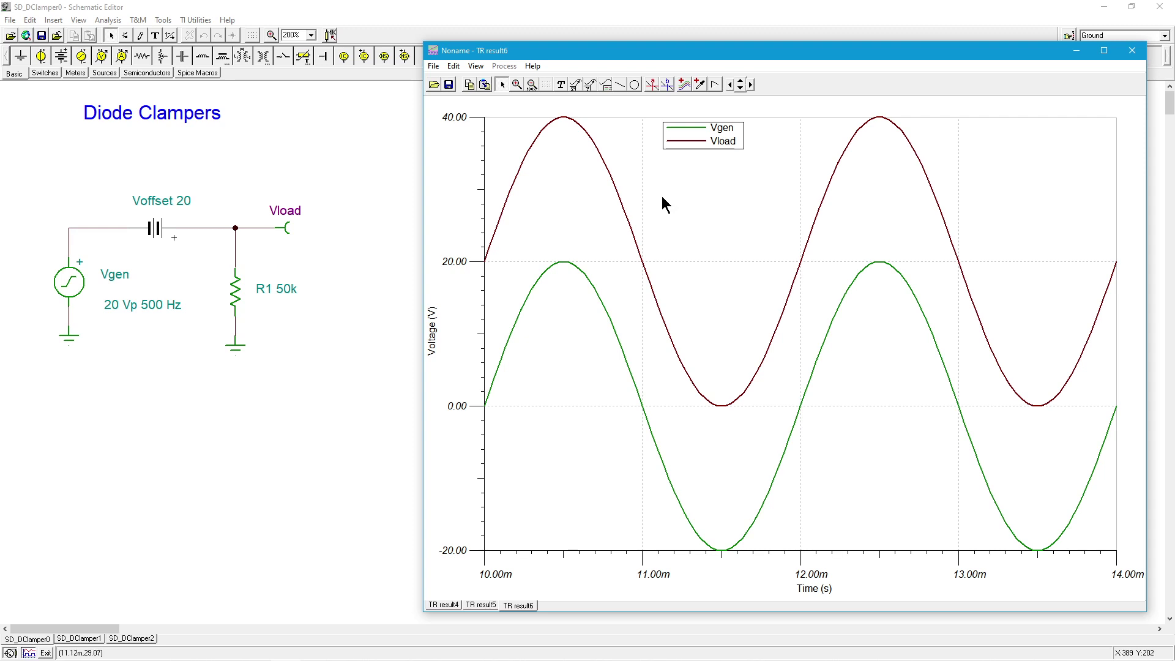
Step: Close the TR result6 graph to return to the SD_DClamper0 schematic
{"action": "left_click", "coordinate": [1132, 51]}
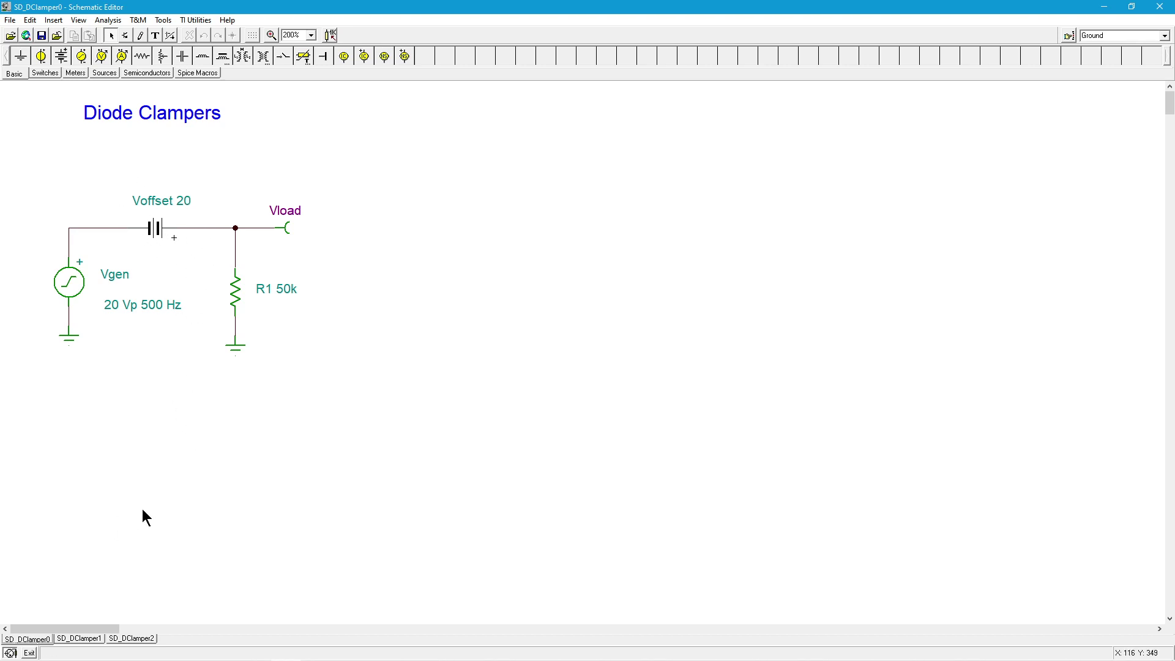
Step: Switch to the SD_DClamper1 sheet with C1 1u, VM1, R1 50k and D1 1N914
{"action": "left_click", "coordinate": [79, 638]}
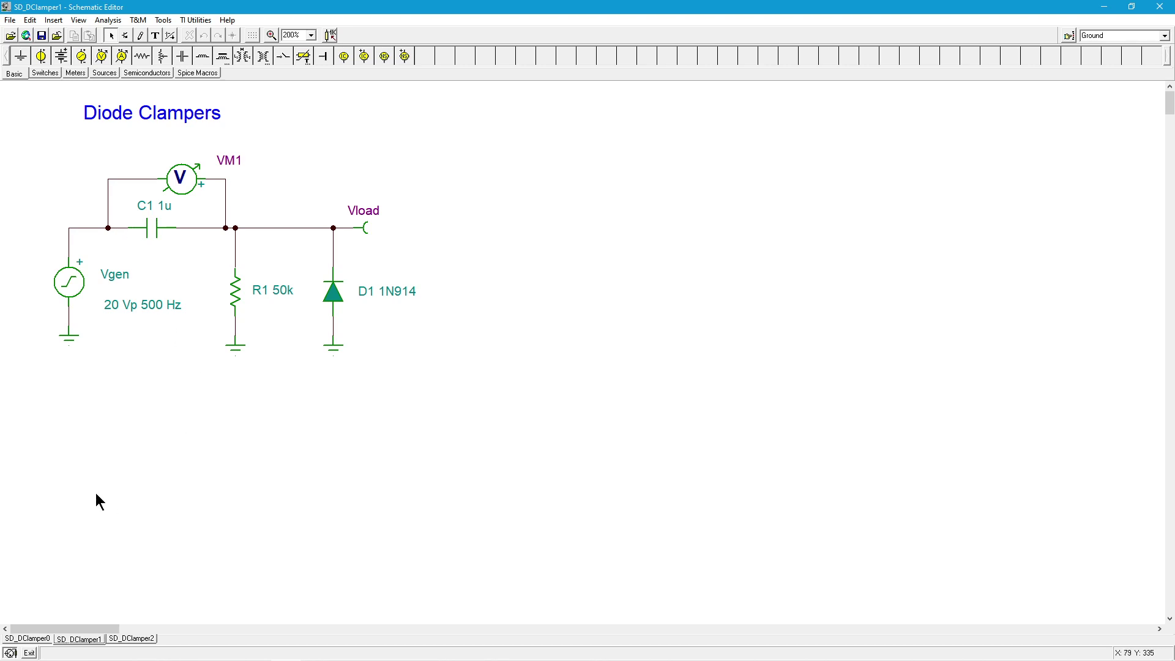
Step: Flip to the SD_DClamper0 sheet and then back to SD_DClamper1
{"action": "left_click", "coordinate": [27, 638]}
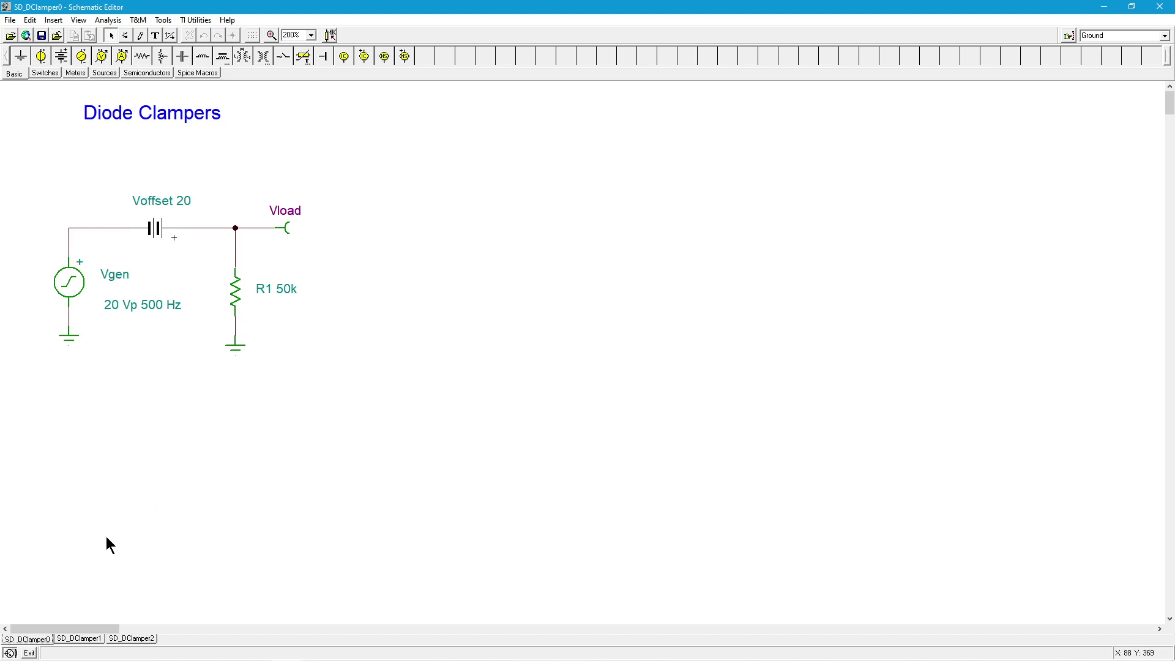
{"action": "left_click", "coordinate": [86, 638]}
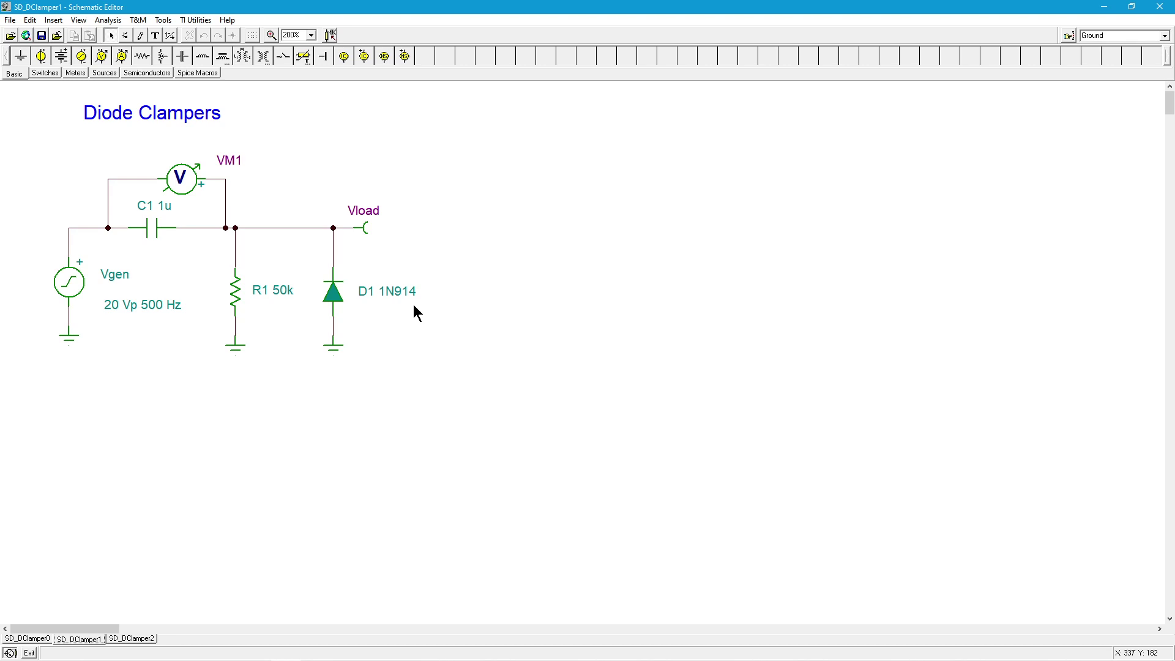
Step: Run a transient analysis of the clamper from 0 to 6m s
{"action": "left_click", "coordinate": [105, 22]}
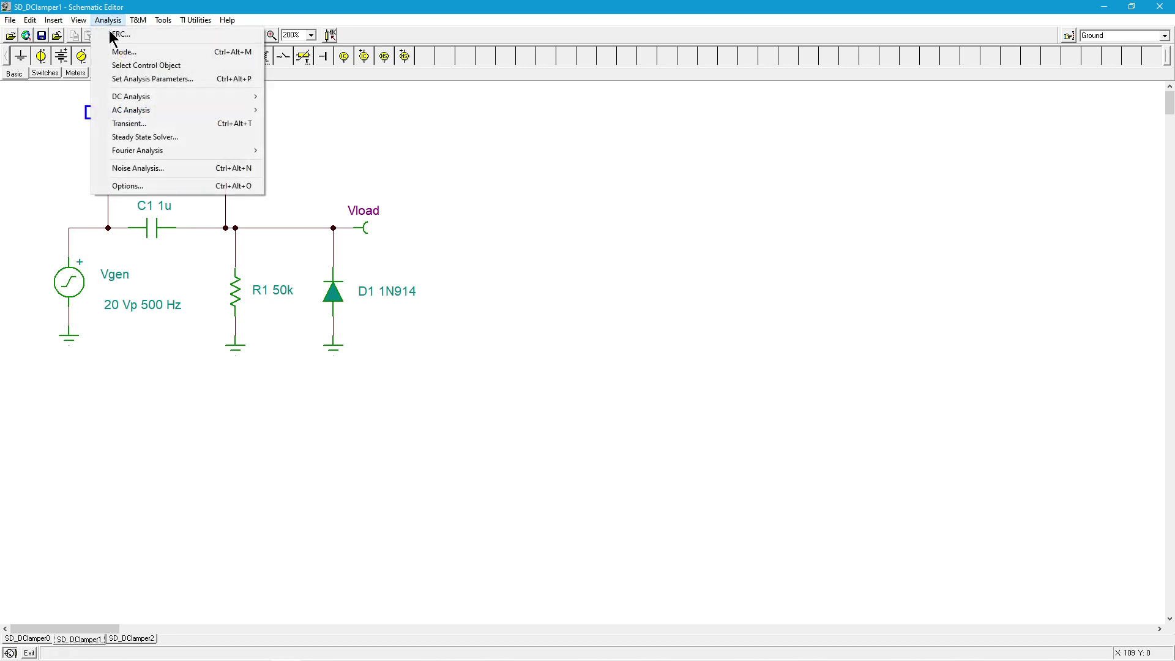
{"action": "left_click", "coordinate": [152, 126]}
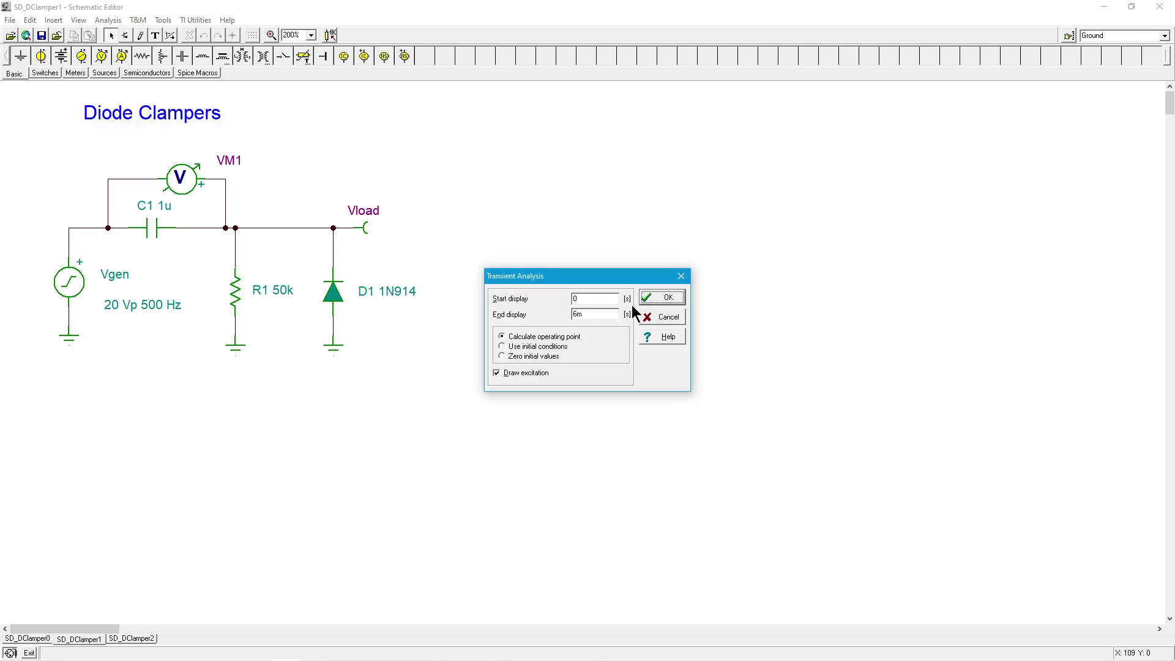
{"action": "left_click", "coordinate": [666, 298]}
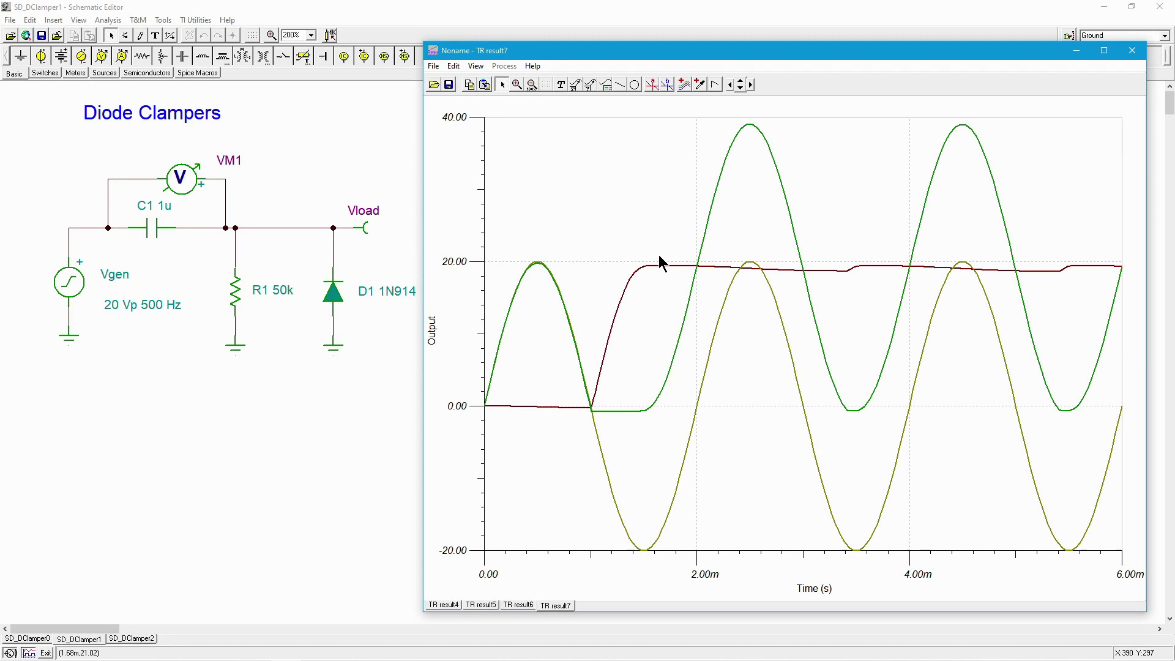
Step: Set the Vload curve's colour to Blue in its properties
{"action": "left_click", "coordinate": [663, 388]}
{"action": "right_click", "coordinate": [663, 388]}
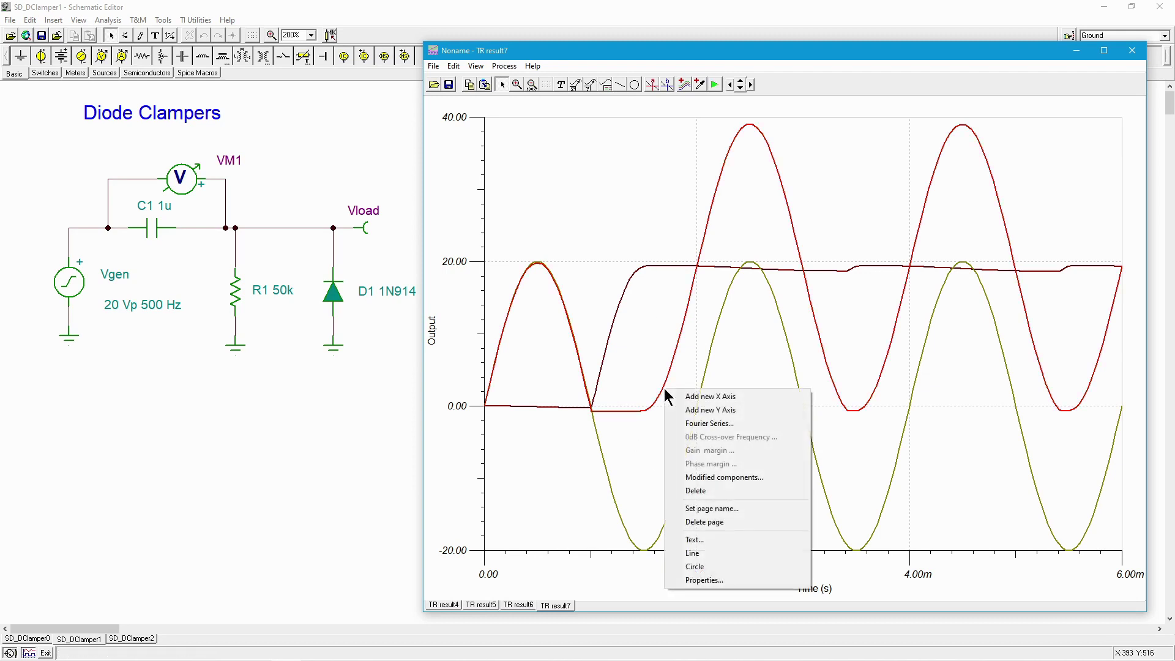
{"action": "left_click", "coordinate": [713, 580]}
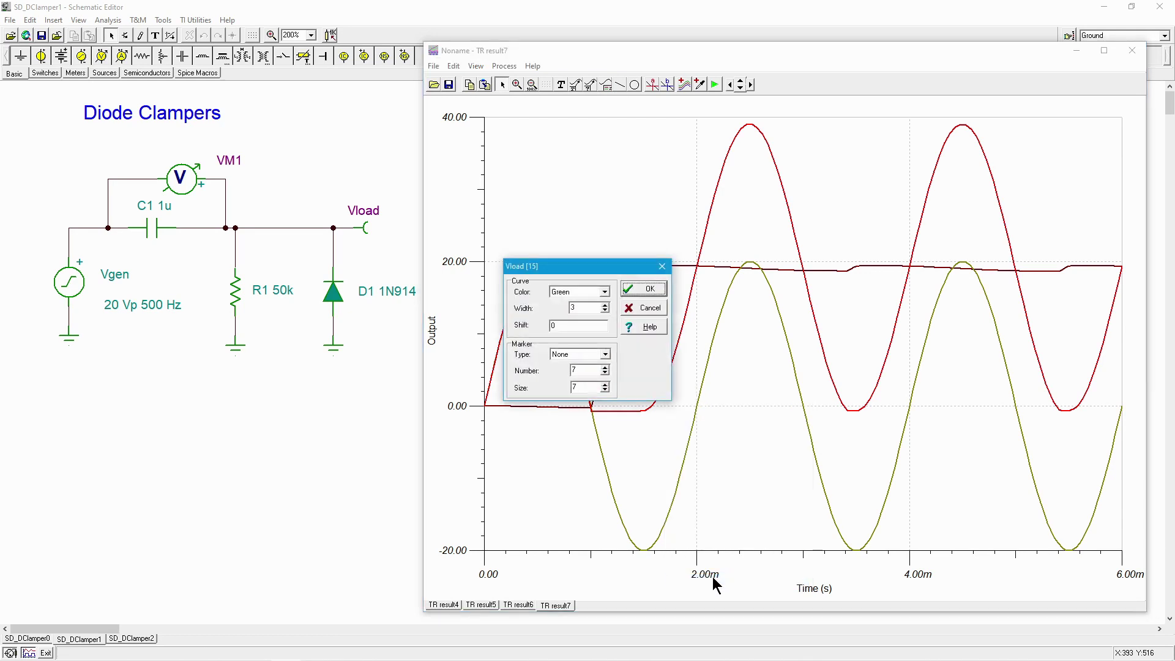
{"action": "left_click", "coordinate": [605, 291]}
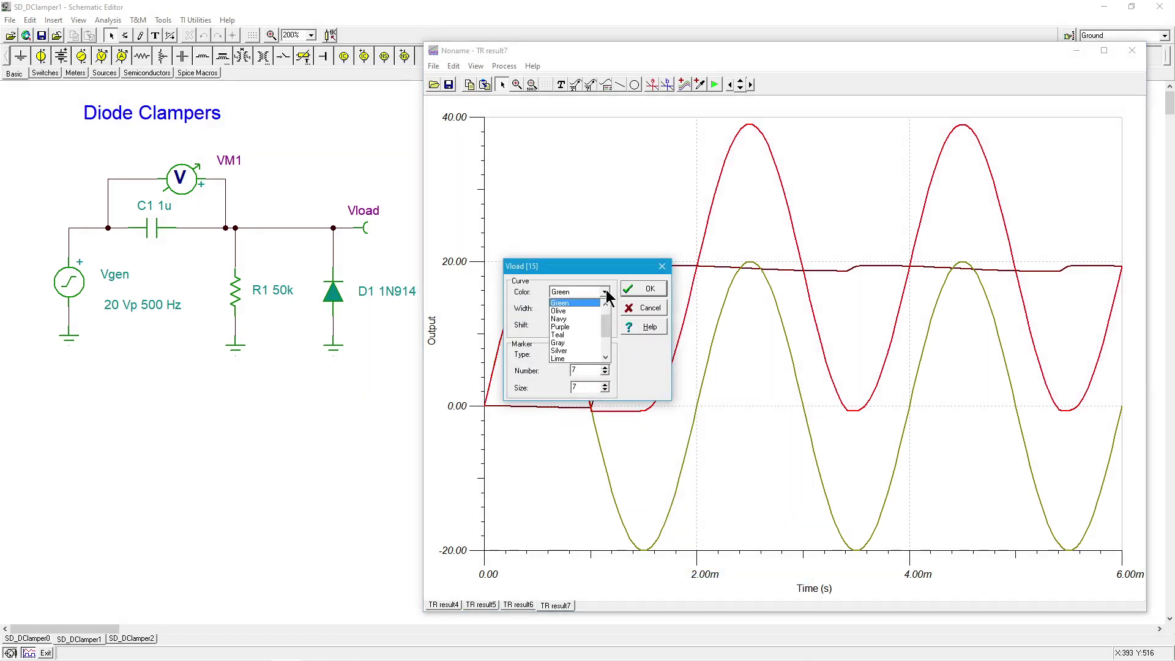
{"action": "scroll", "coordinate": [608, 330], "scroll_direction": "down", "scroll_amount": 2}
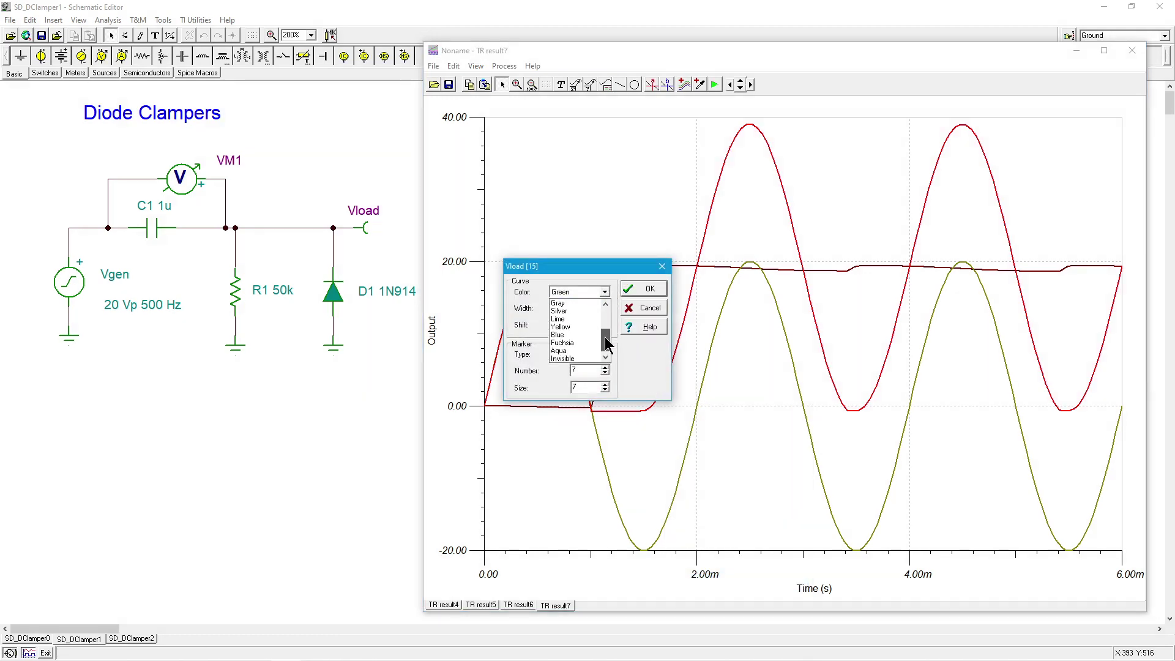
{"action": "left_click", "coordinate": [571, 337]}
{"action": "left_click", "coordinate": [647, 290]}
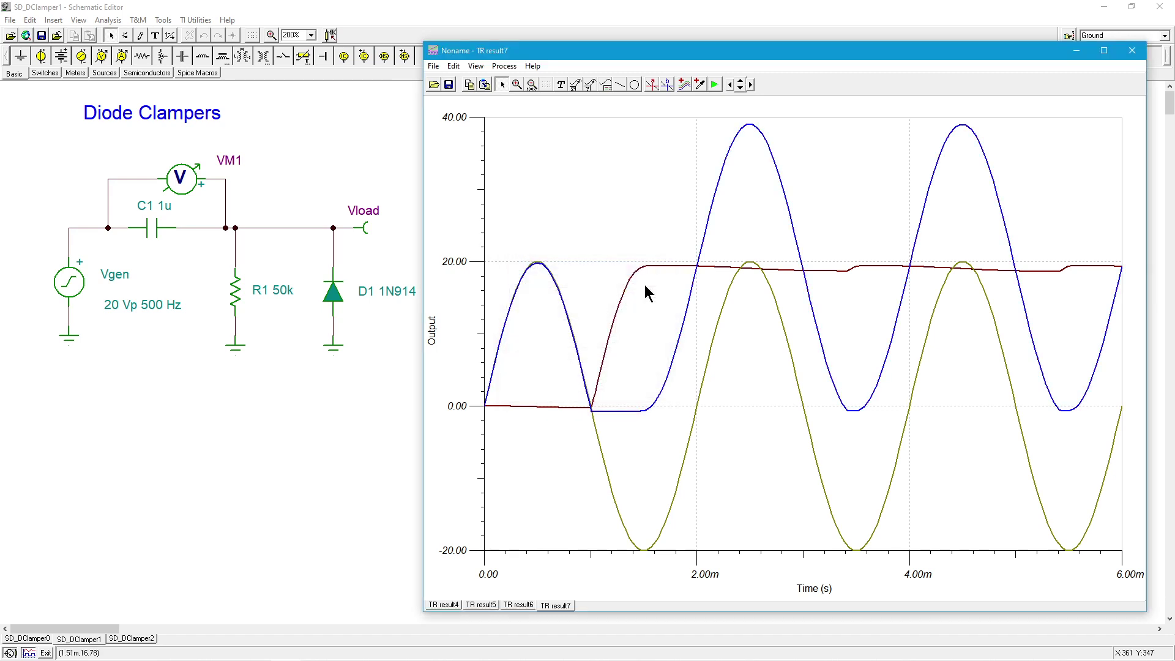
Step: Set the Vgen curve's colour to Fuchsia in its properties
{"action": "left_click", "coordinate": [704, 342]}
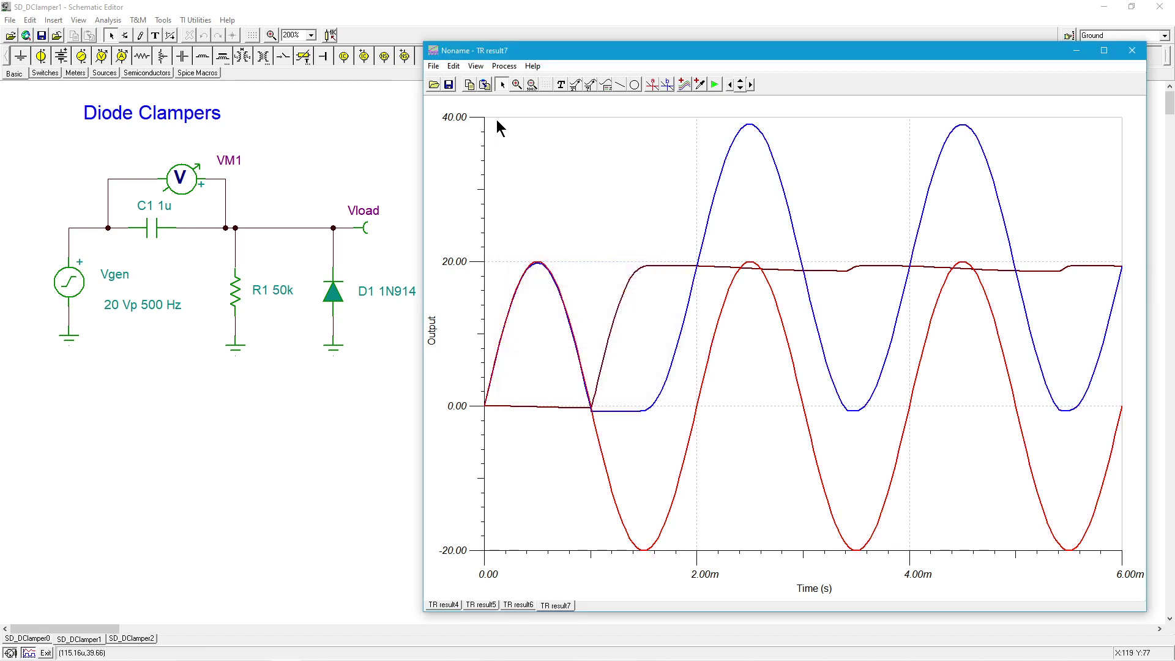
{"action": "right_click", "coordinate": [709, 361]}
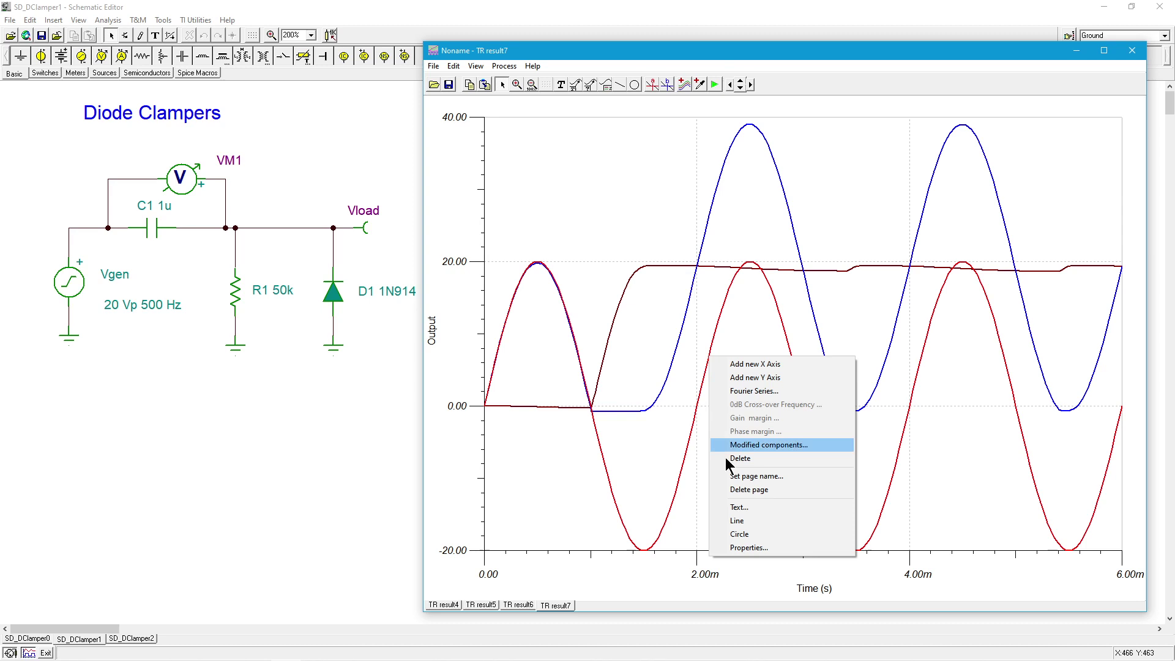
{"action": "left_click", "coordinate": [748, 547]}
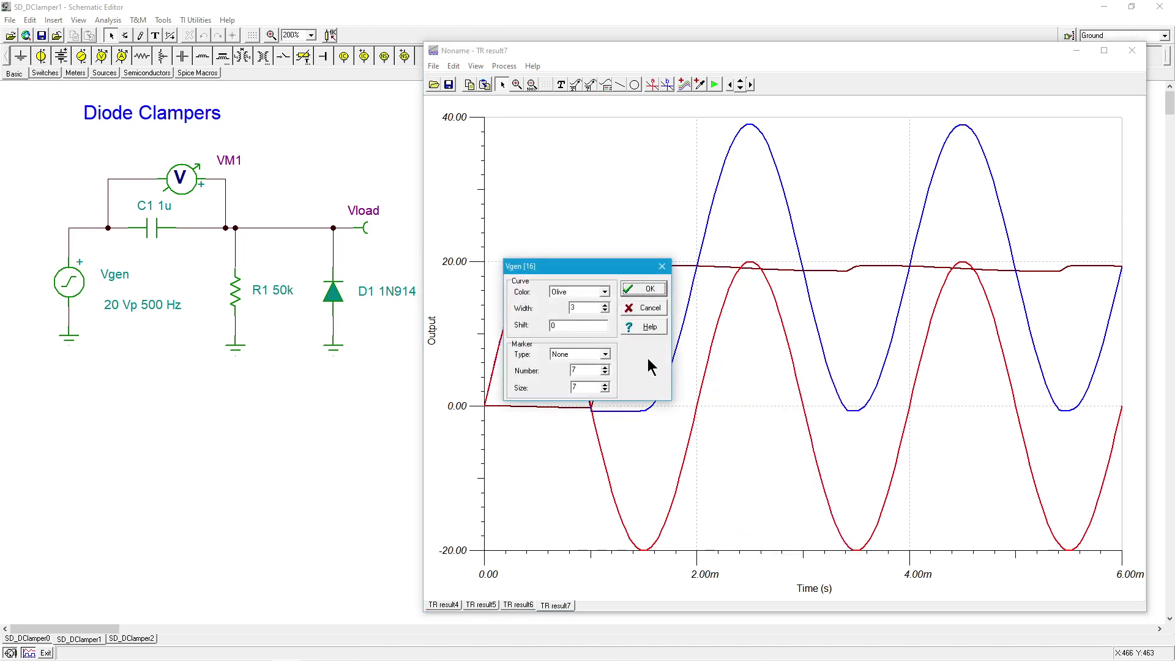
{"action": "left_click", "coordinate": [604, 292]}
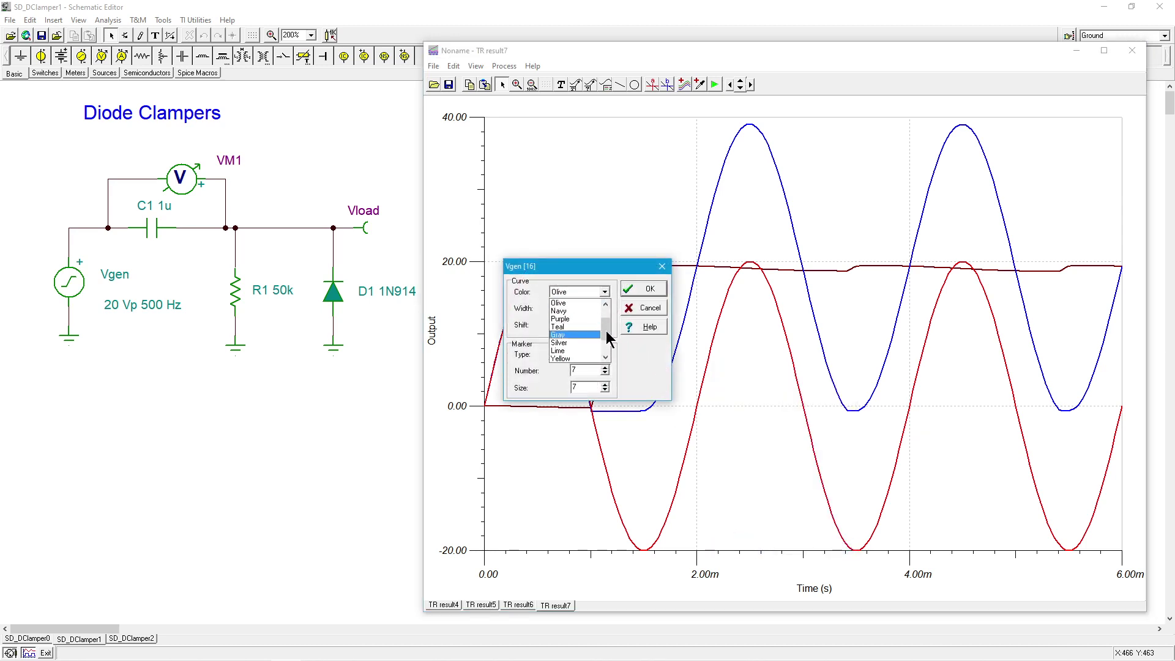
{"action": "scroll", "coordinate": [609, 339], "scroll_direction": "down", "scroll_amount": 3}
{"action": "left_click", "coordinate": [586, 343]}
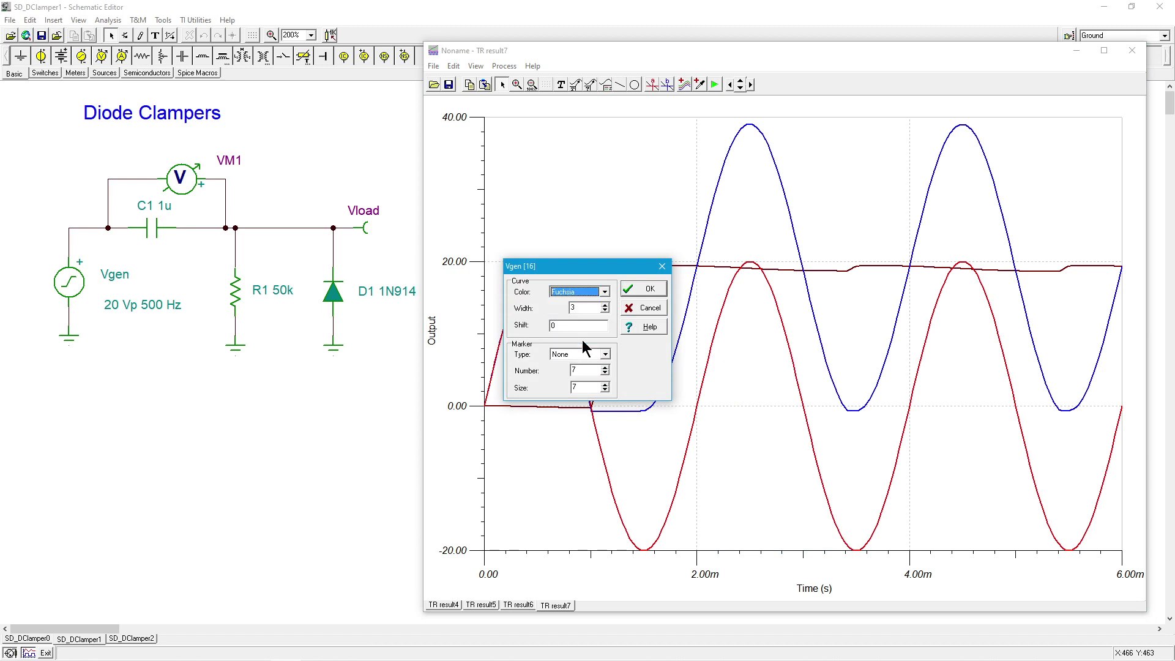
{"action": "left_click", "coordinate": [639, 288]}
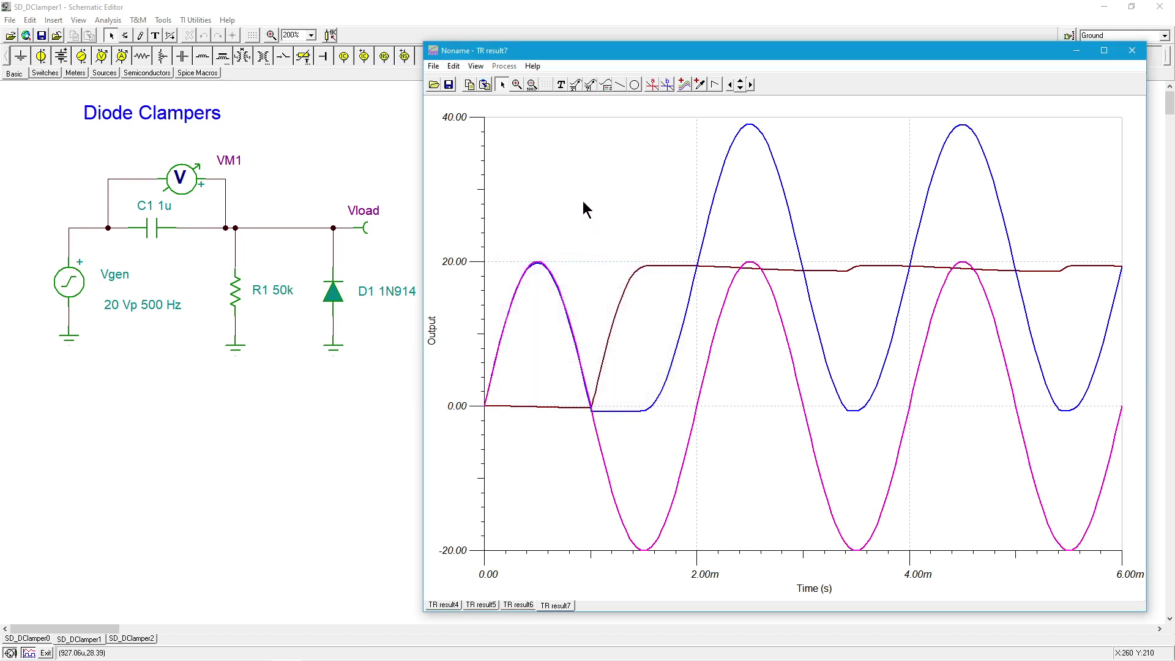
{"action": "left_click", "coordinate": [560, 84]}
Step: Place the VM1, Vgen and Vload legend at the plot's upper left
{"action": "left_click", "coordinate": [521, 144]}
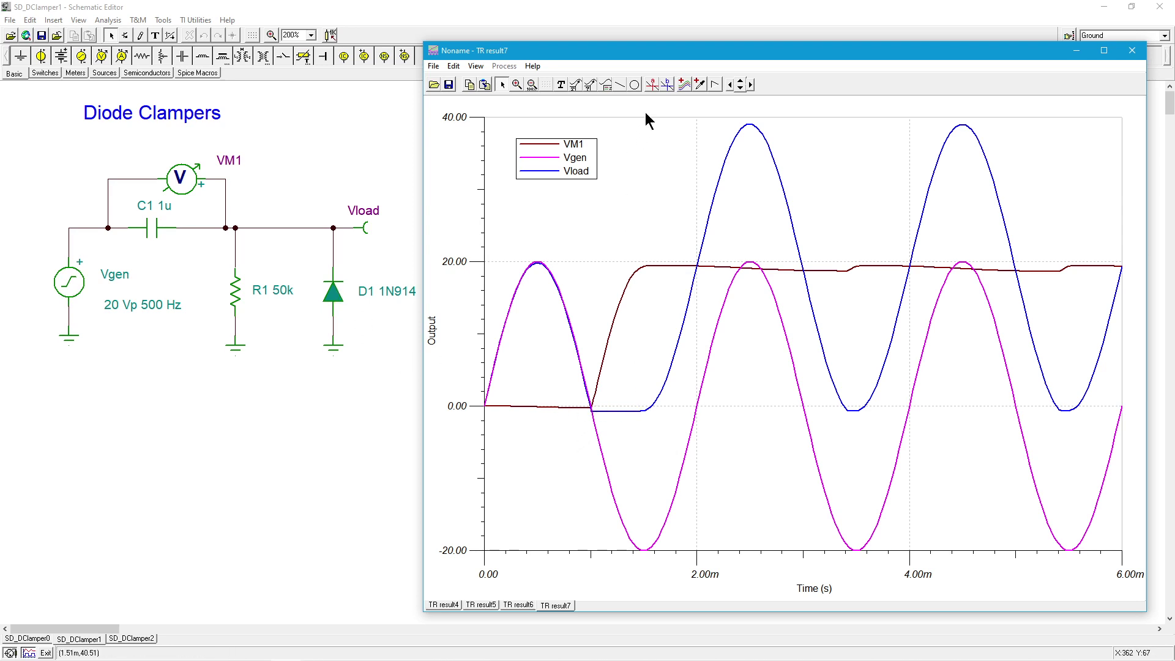
{"action": "left_click", "coordinate": [652, 85]}
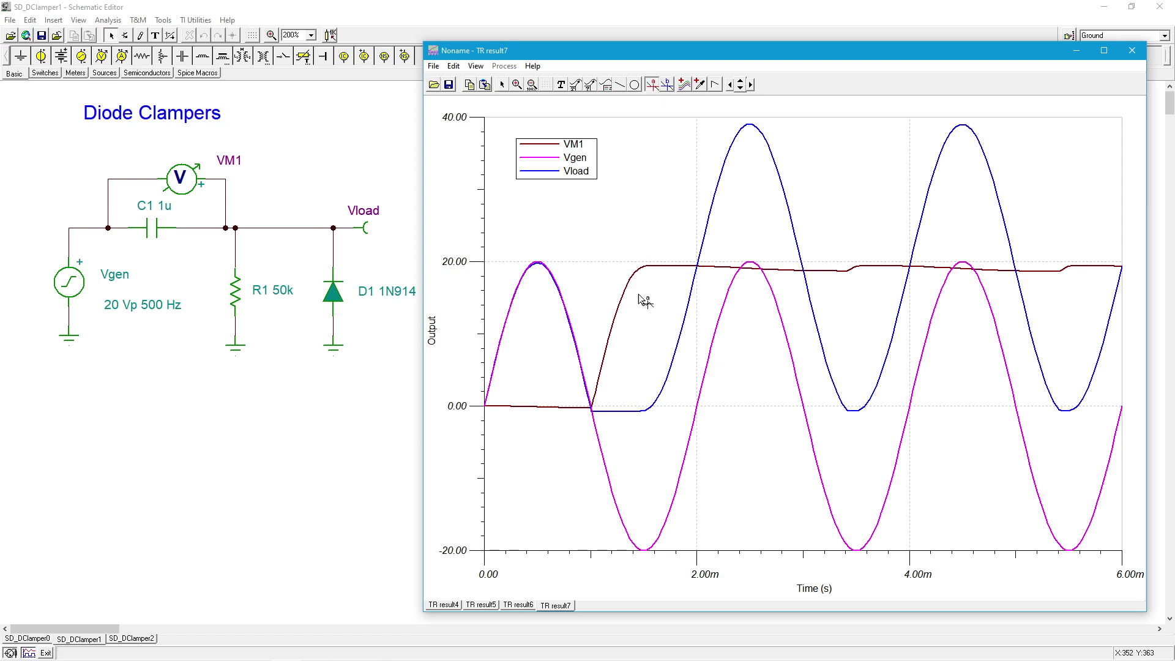
{"action": "left_click", "coordinate": [624, 411]}
{"action": "left_click_drag", "start_coordinate": [621, 108], "coordinate": [625, 108]}
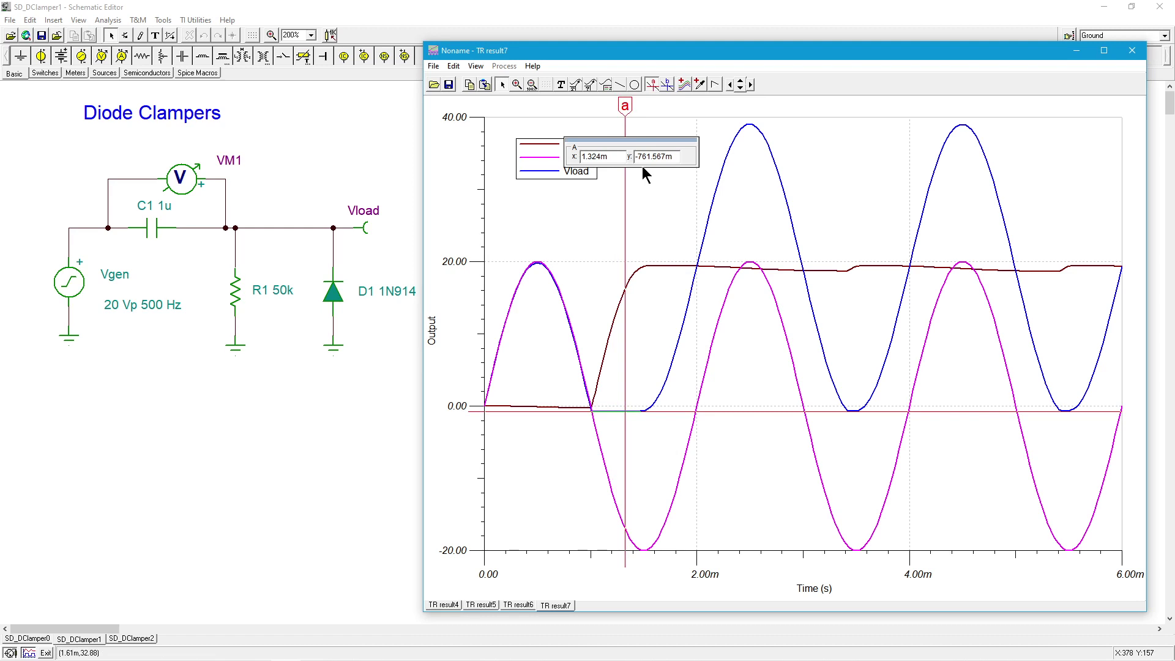
{"action": "left_click", "coordinate": [652, 86]}
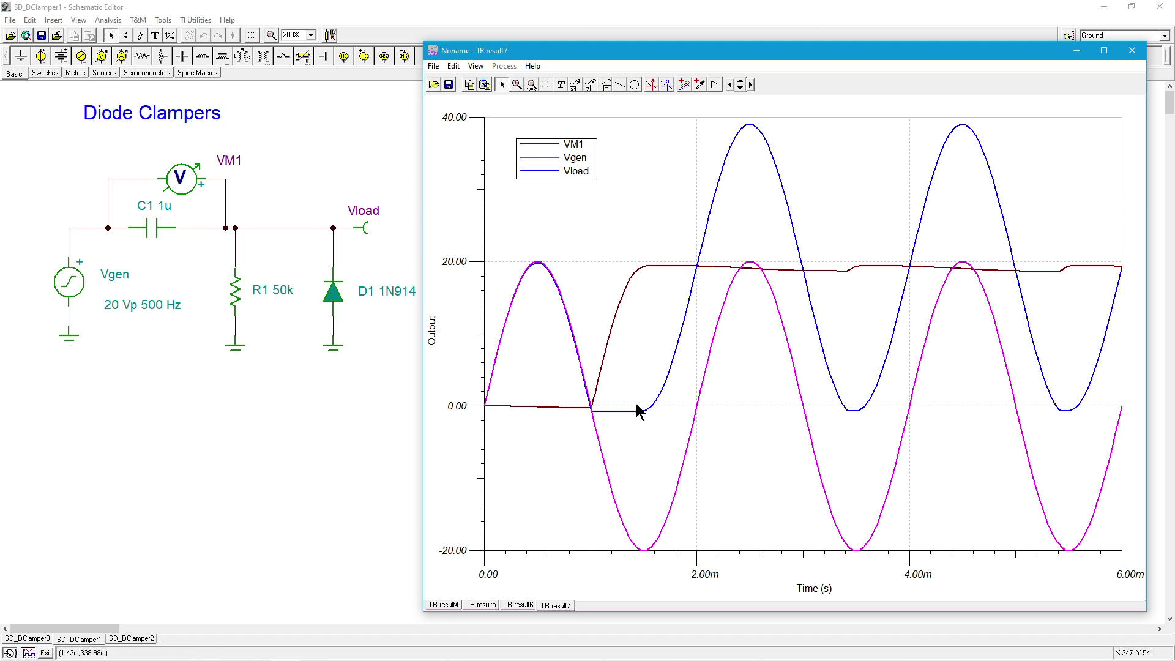
{"action": "left_click", "coordinate": [654, 90]}
{"action": "left_click", "coordinate": [664, 267]}
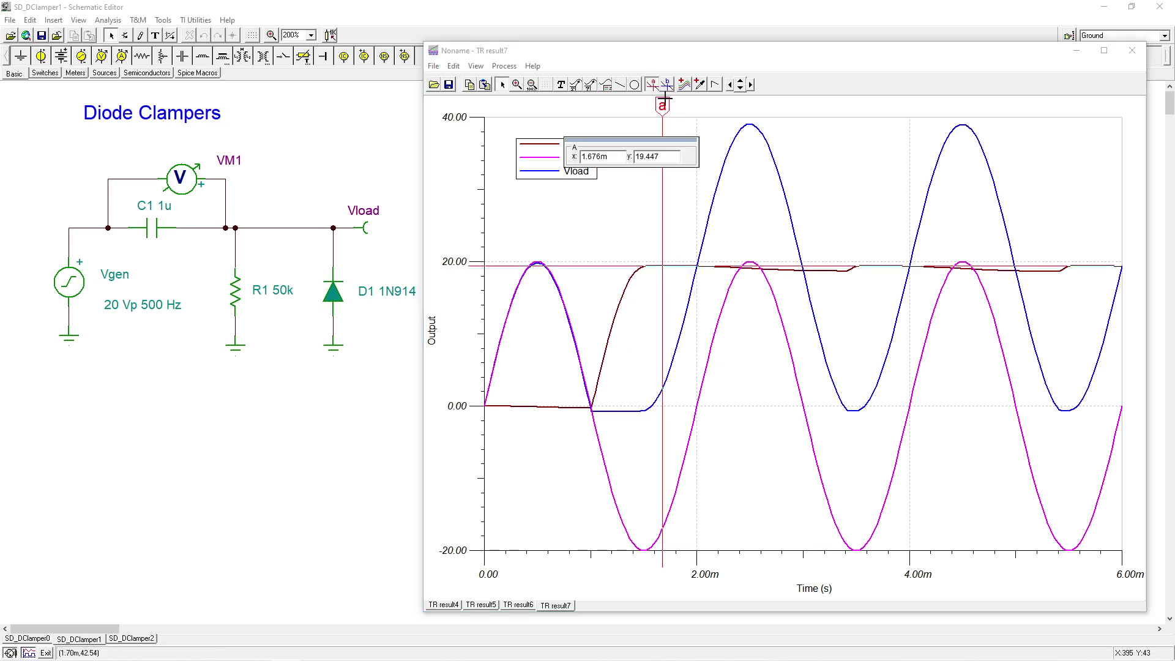
{"action": "left_click_drag", "start_coordinate": [663, 105], "coordinate": [654, 114]}
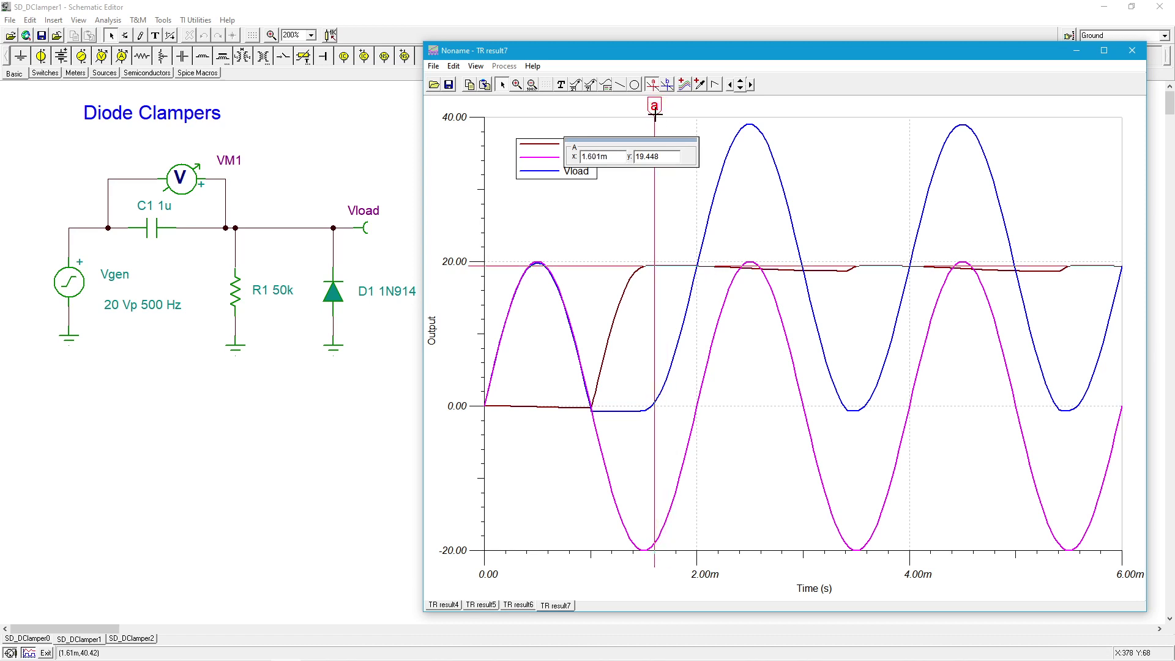
{"action": "left_click", "coordinate": [651, 84]}
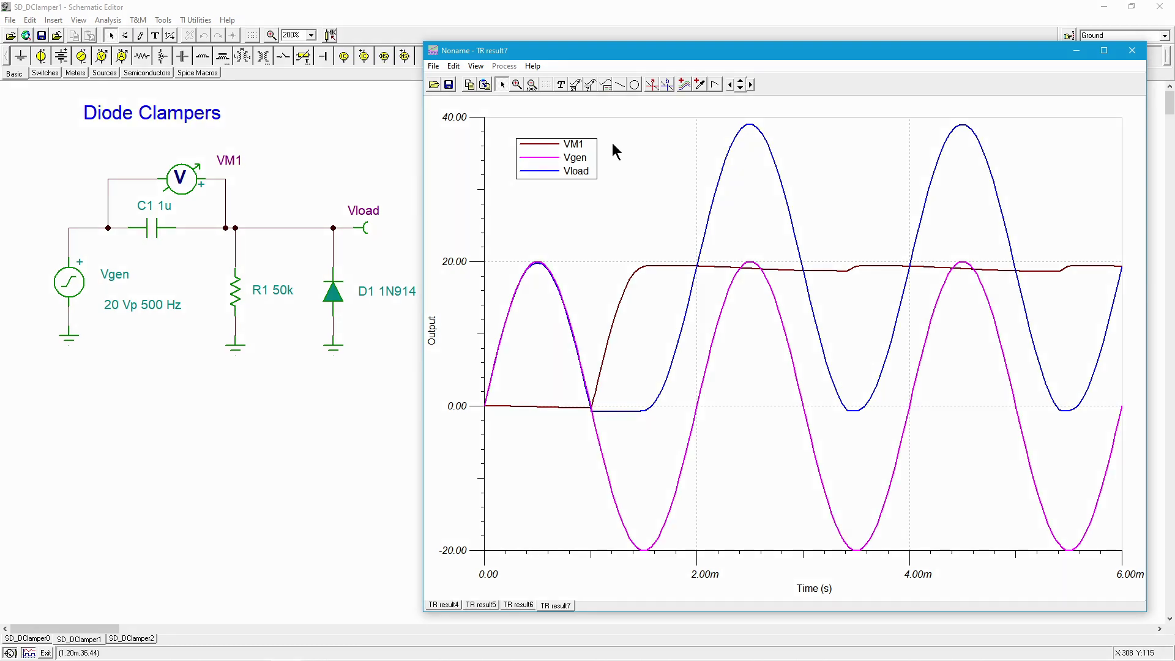
Step: Zoom onto the 1.3m–2.5m s span where Vload starts rising and open the time-axis properties
{"action": "left_click", "coordinate": [517, 85]}
{"action": "left_click_drag", "start_coordinate": [643, 227], "coordinate": [746, 467]}
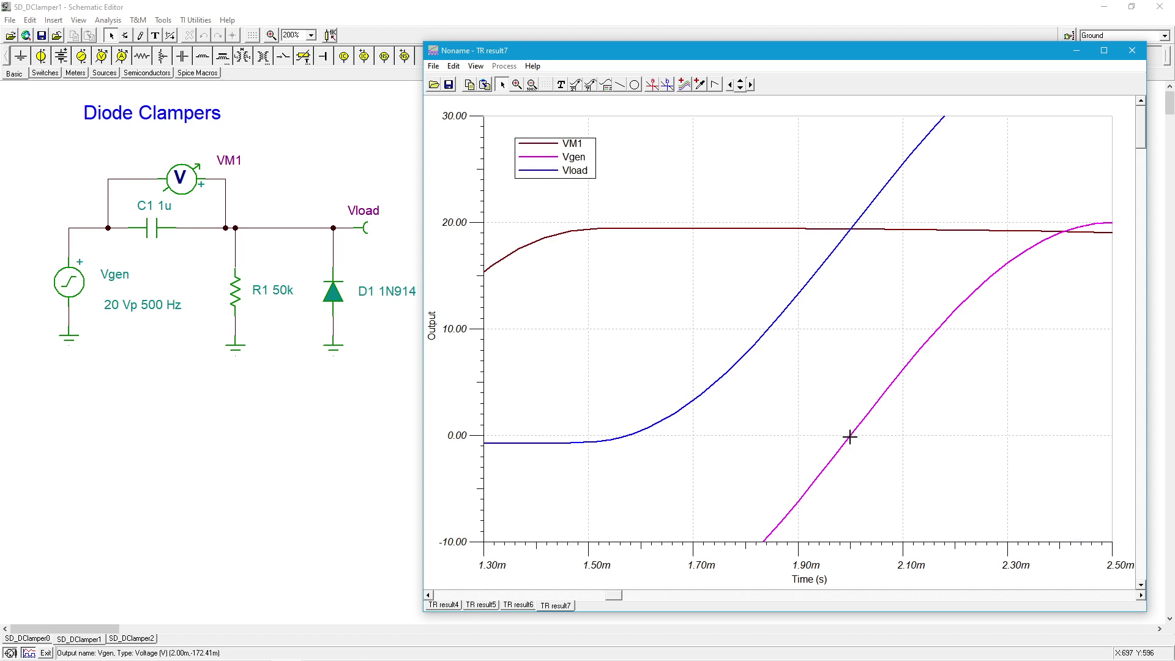
{"action": "left_click", "coordinate": [588, 559]}
{"action": "right_click", "coordinate": [590, 560]}
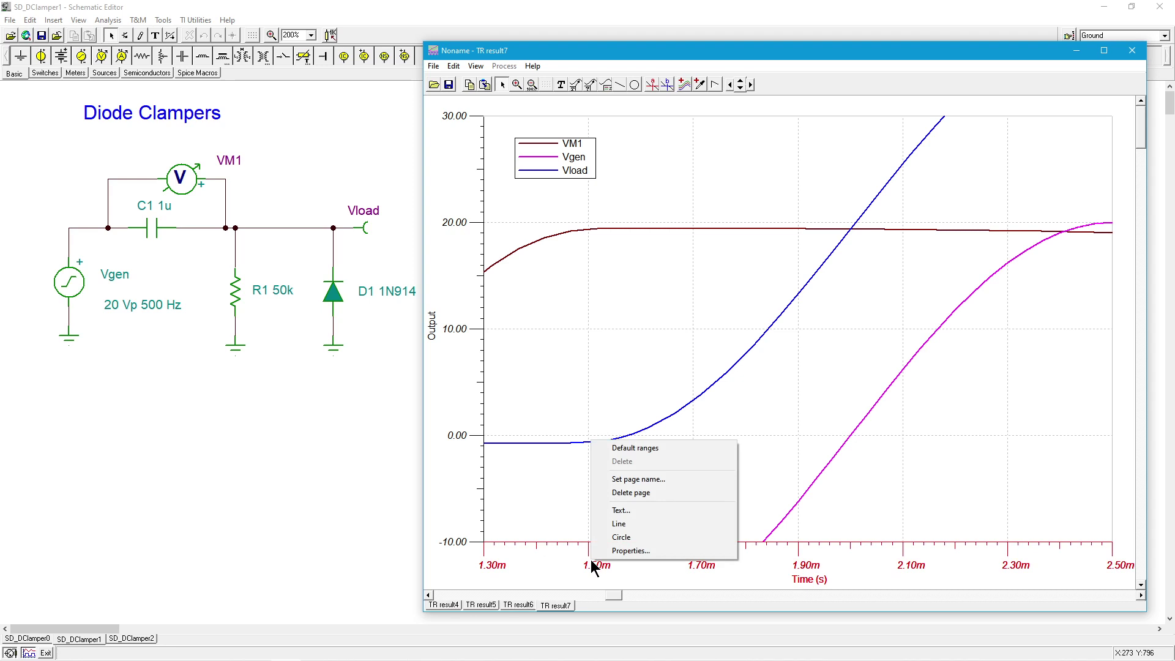
{"action": "left_click", "coordinate": [618, 551]}
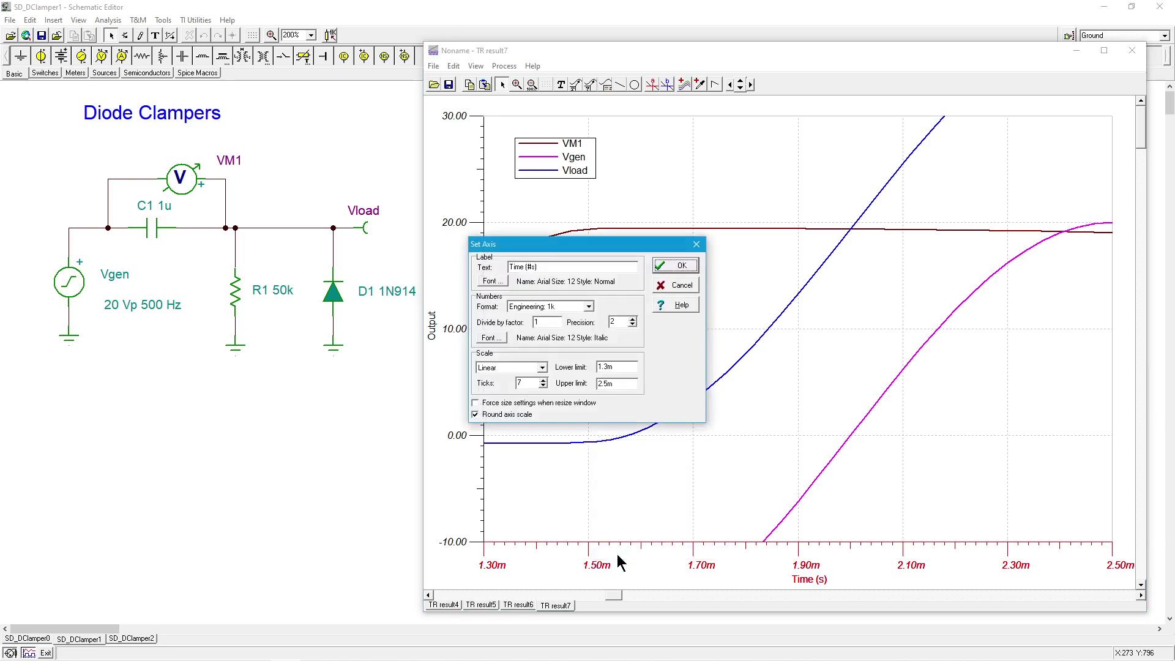
Step: Change the time-axis lower limit for a 1–3 ms view, then restore the full 0–6 ms waveform
{"action": "left_click", "coordinate": [613, 368]}
{"action": "left_click", "coordinate": [678, 265]}
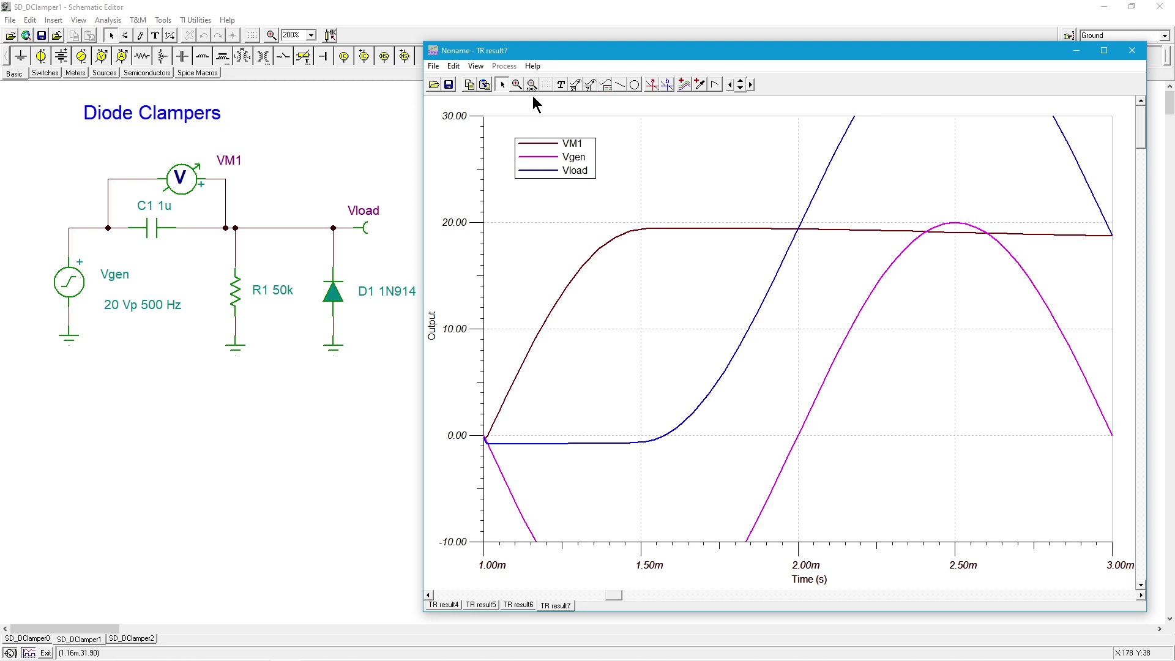
{"action": "left_click", "coordinate": [532, 85]}
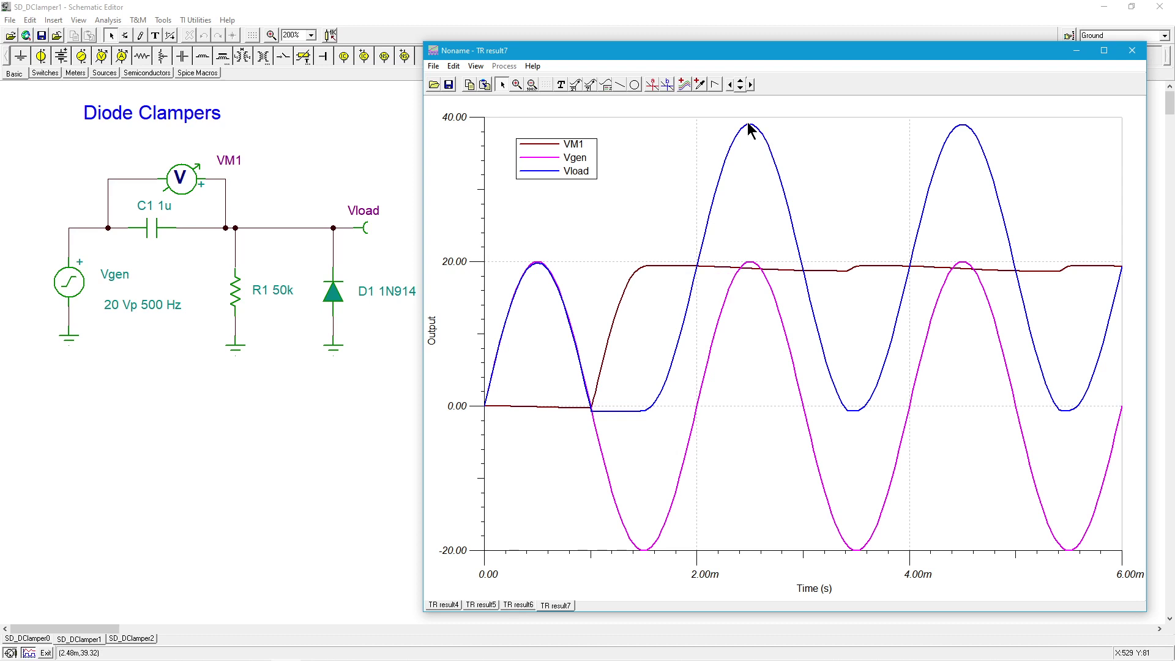
Step: Read the Vload peak of about 39 V near 2.49 ms with cursor a, then remove the cursor
{"action": "left_click", "coordinate": [652, 84]}
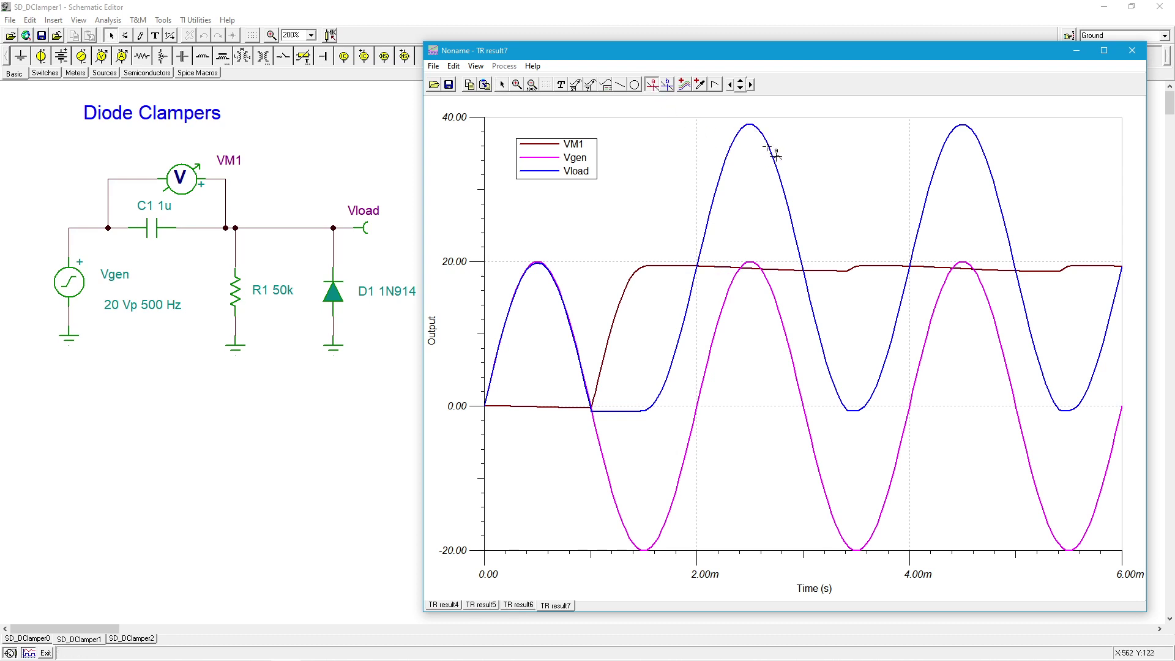
{"action": "left_click", "coordinate": [774, 153]}
{"action": "left_click_drag", "start_coordinate": [764, 105], "coordinate": [749, 100]}
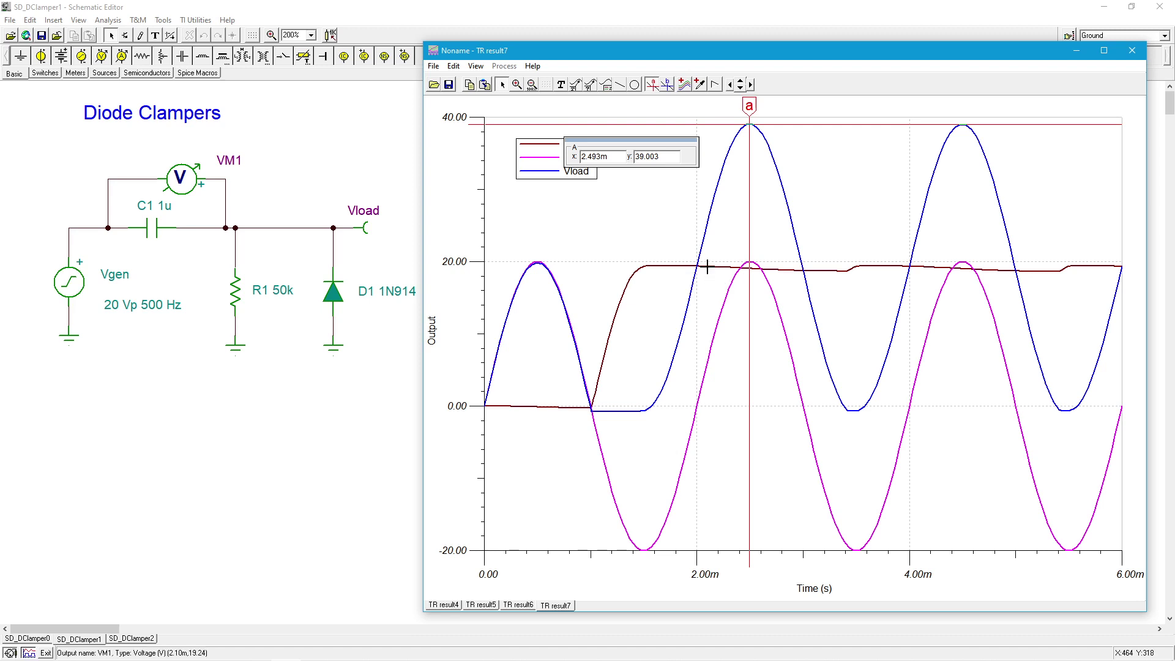
{"action": "left_click", "coordinate": [653, 84]}
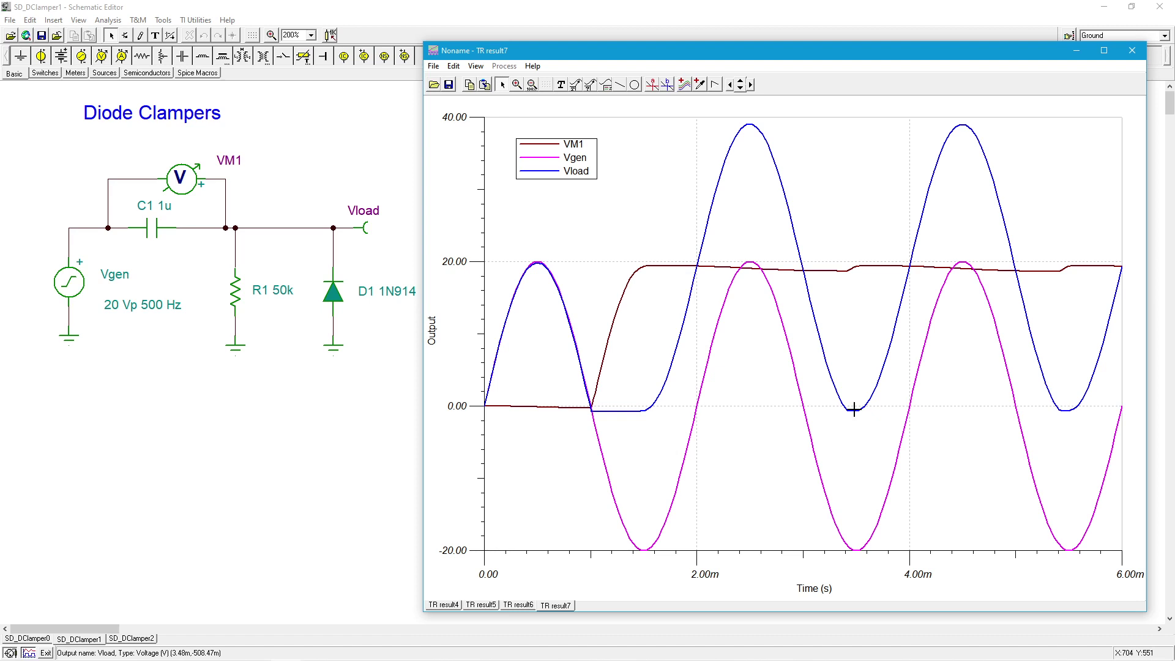
Step: Read the Vload trough of about −0.7 V near 3.47 ms with cursor a, then close TR result7
{"action": "left_click", "coordinate": [653, 85]}
{"action": "left_click", "coordinate": [836, 384]}
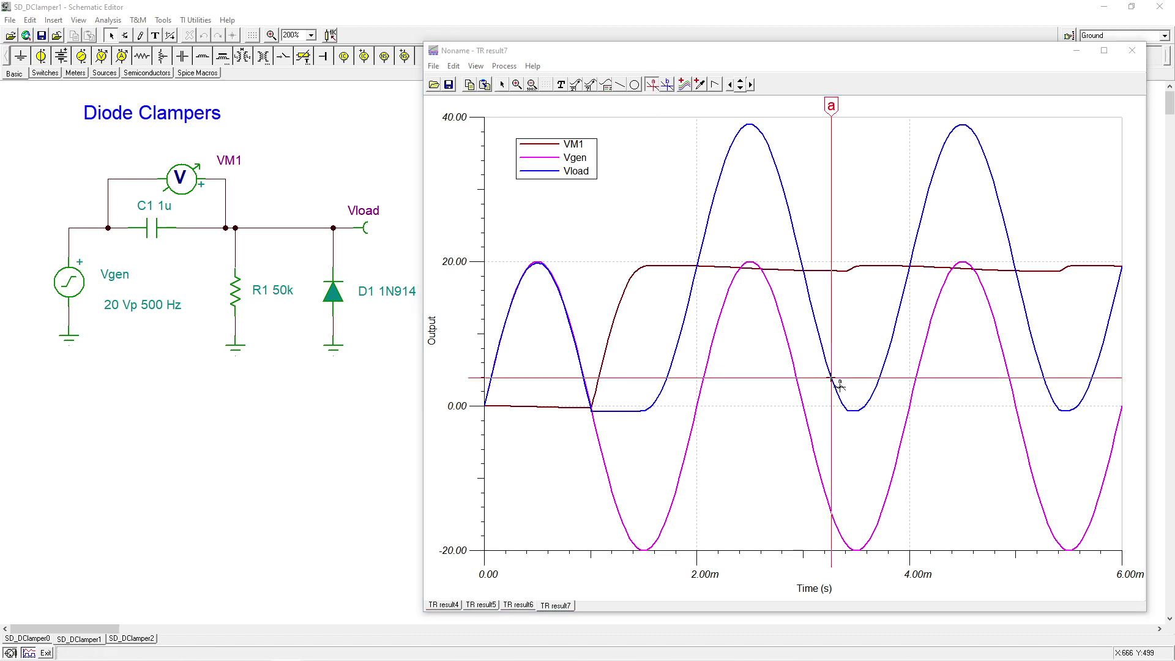
{"action": "left_click_drag", "start_coordinate": [831, 106], "coordinate": [853, 141]}
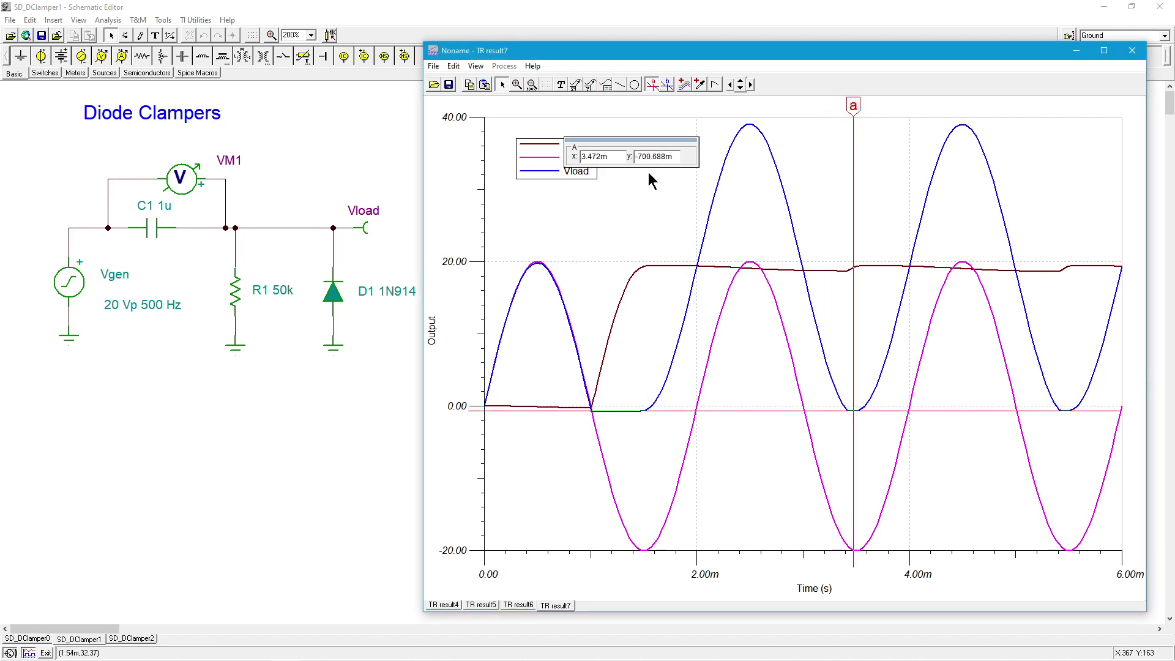
{"action": "left_click", "coordinate": [651, 85]}
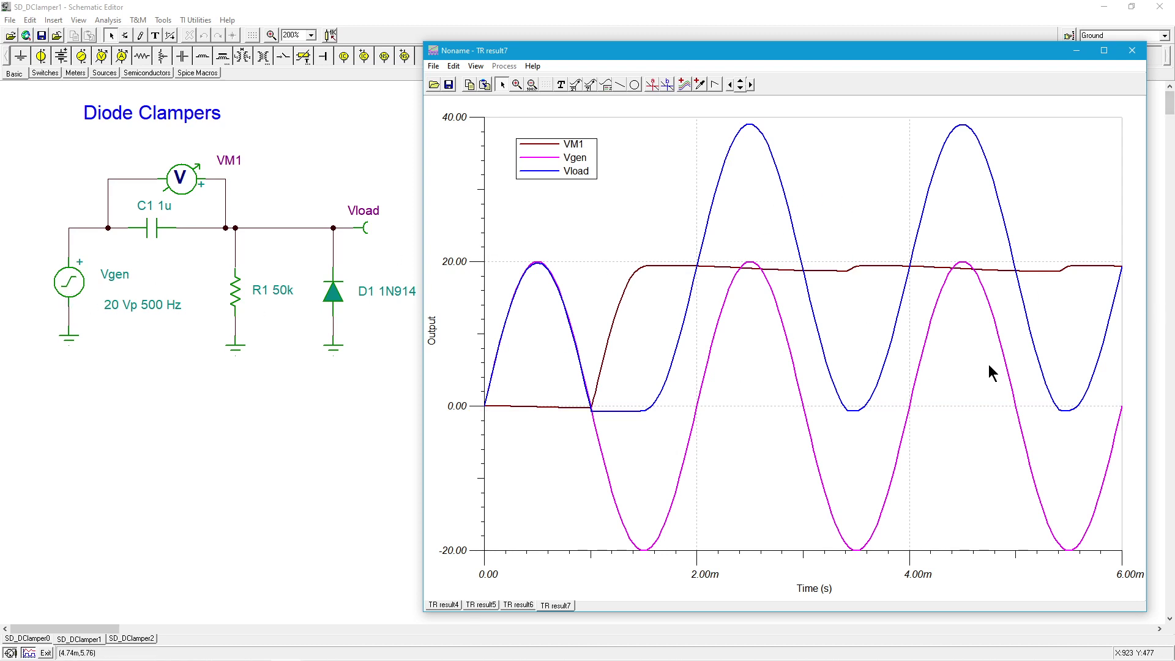
{"action": "left_click", "coordinate": [1131, 50]}
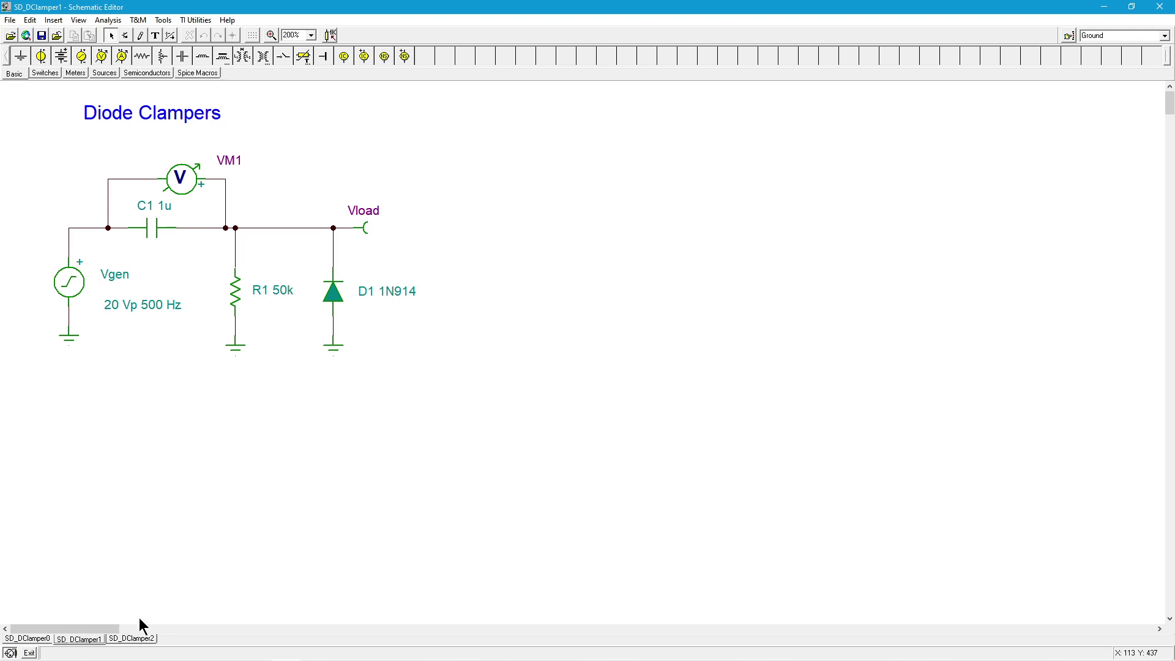
Step: Run a 10–14 ms transient analysis on SD_DClamper2 and add a Vgen/Vload legend to the plot
{"action": "left_click", "coordinate": [132, 639]}
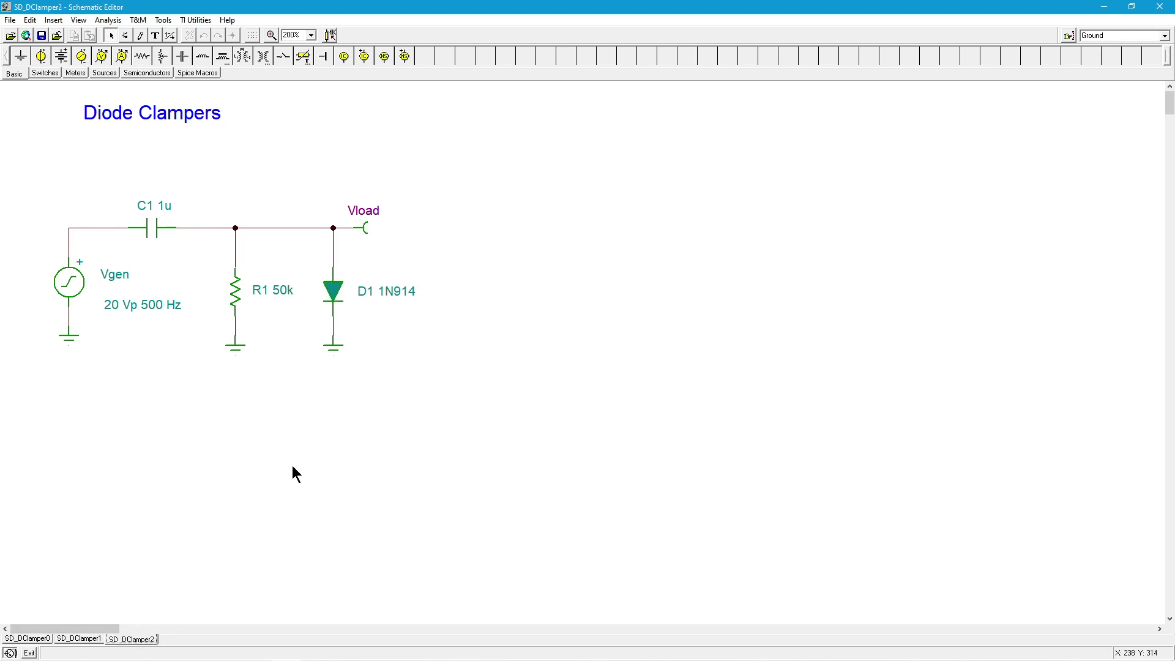
{"action": "left_click", "coordinate": [101, 20]}
{"action": "left_click", "coordinate": [152, 124]}
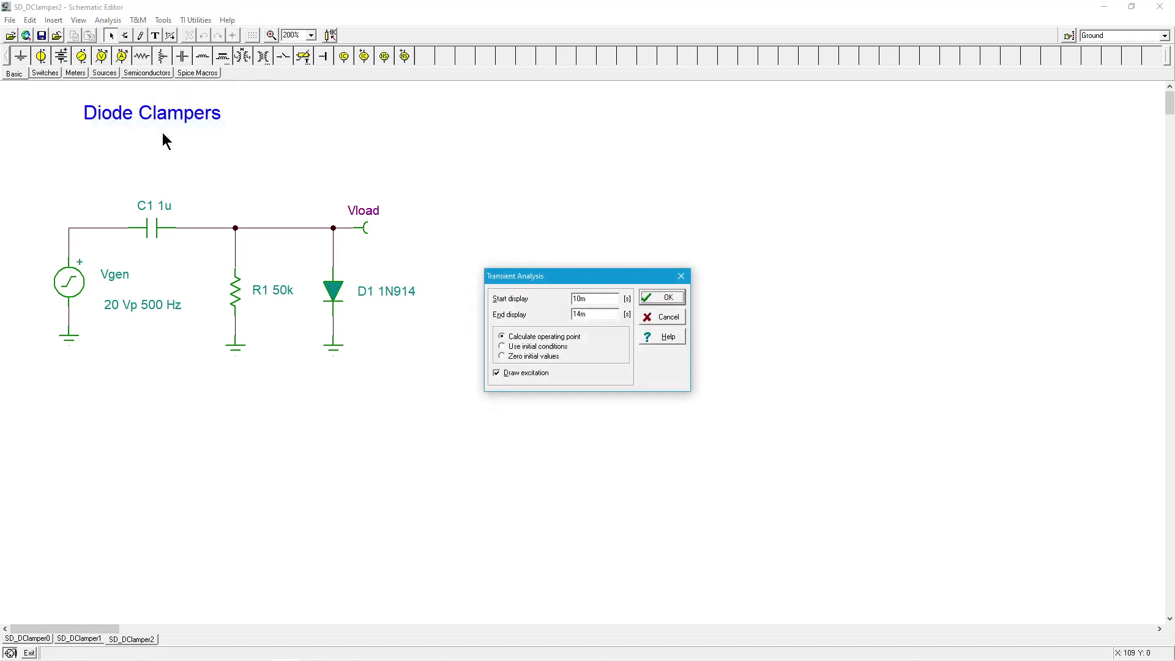
{"action": "left_click", "coordinate": [668, 300]}
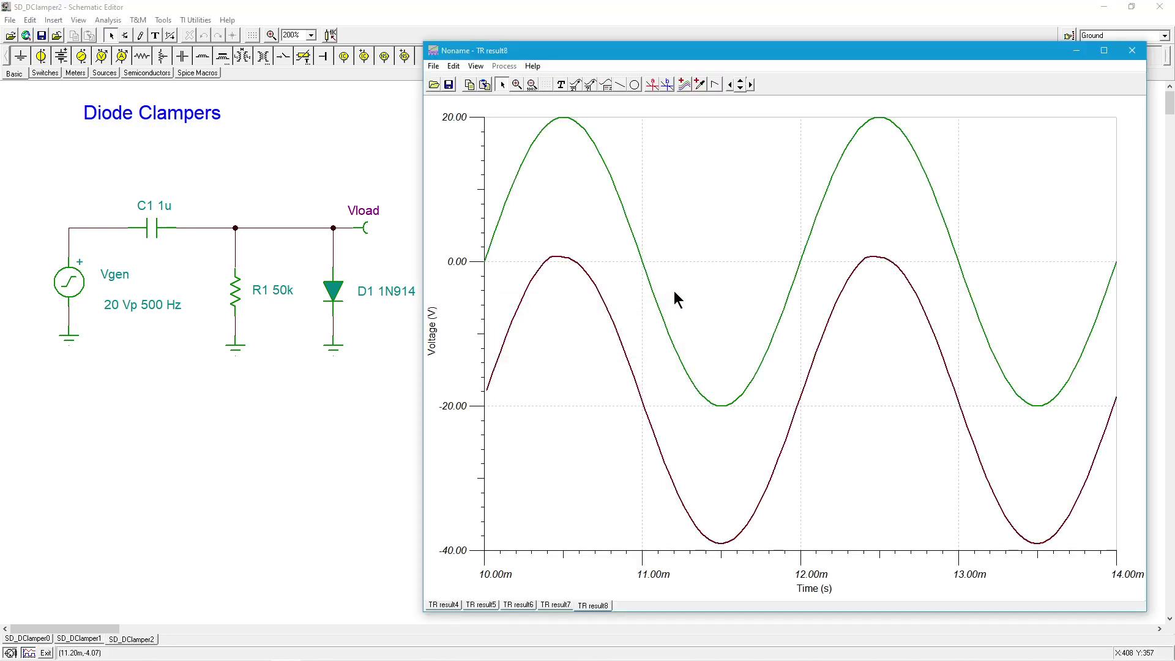
{"action": "left_click", "coordinate": [606, 85]}
{"action": "left_click", "coordinate": [691, 162]}
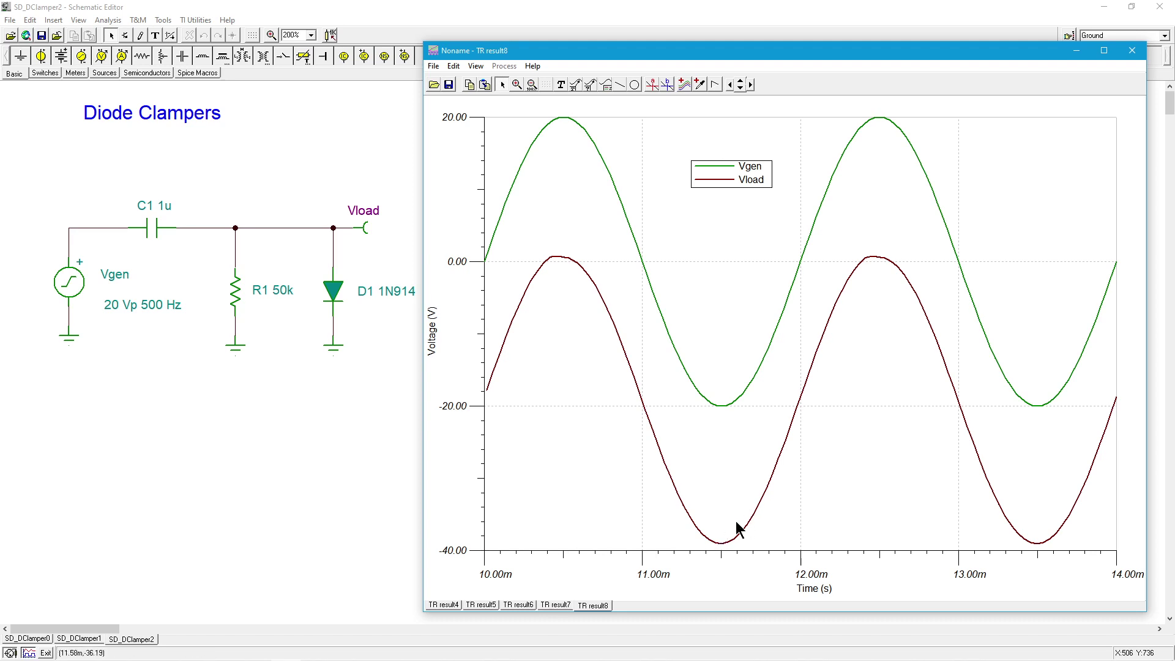
Step: Close the TR result8 plot and switch back to the SD_DClamper1 sheet
{"action": "left_click", "coordinate": [1132, 51]}
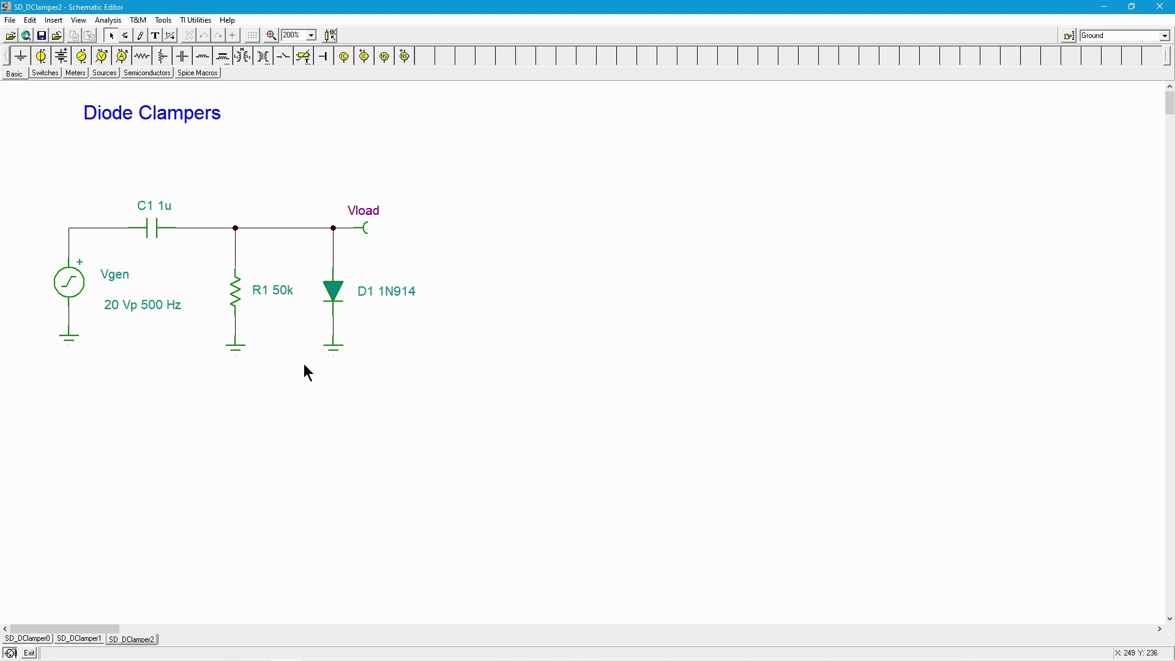
{"action": "left_click", "coordinate": [87, 636]}
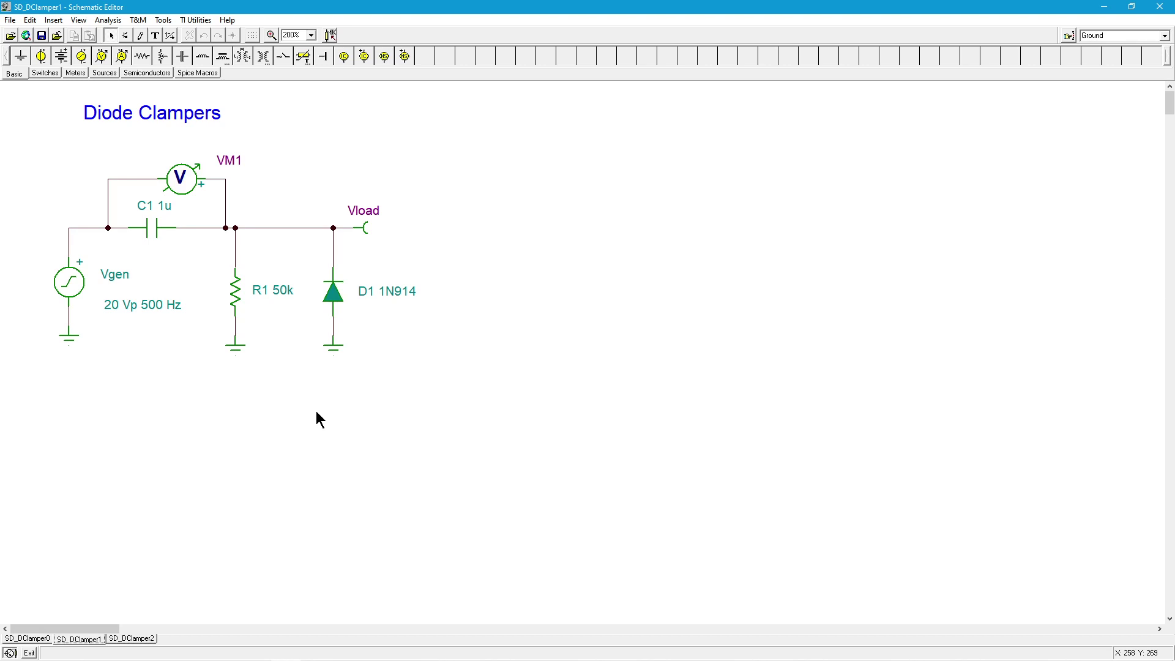